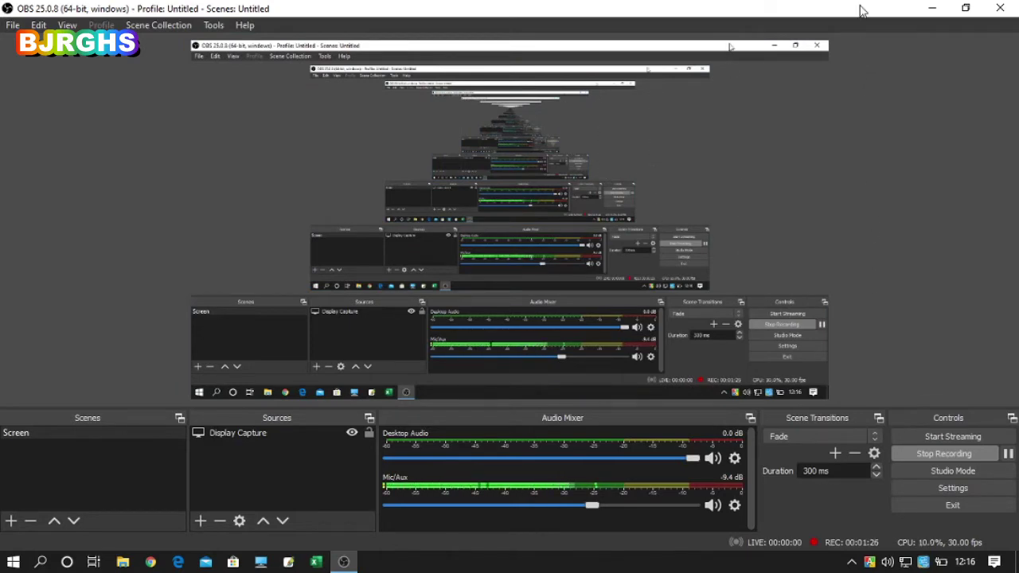
Refresh the desktop three times from its context menu, then launch Google Chrome.
click(932, 8)
right_click(519, 247)
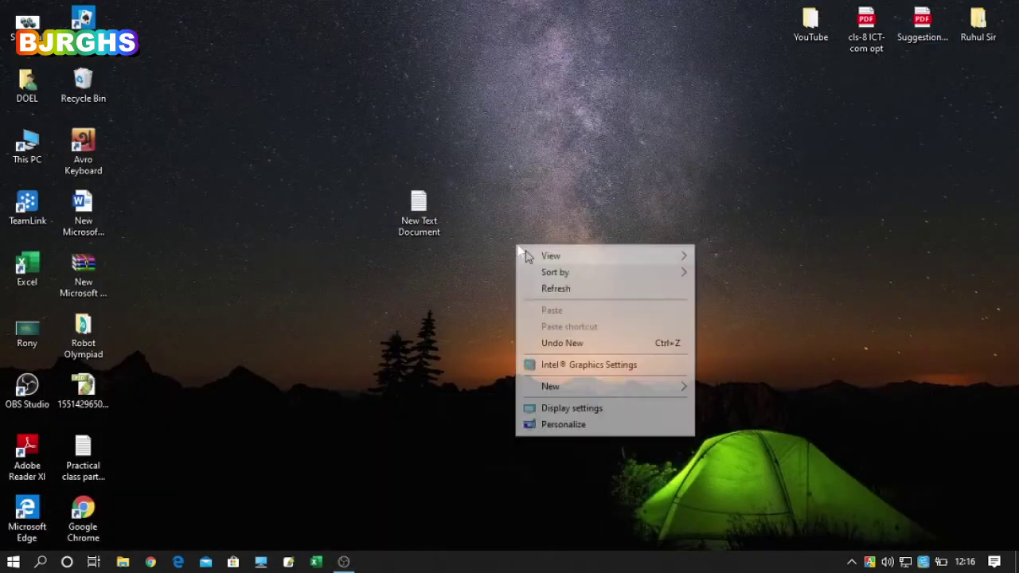
click(548, 289)
right_click(564, 289)
click(600, 334)
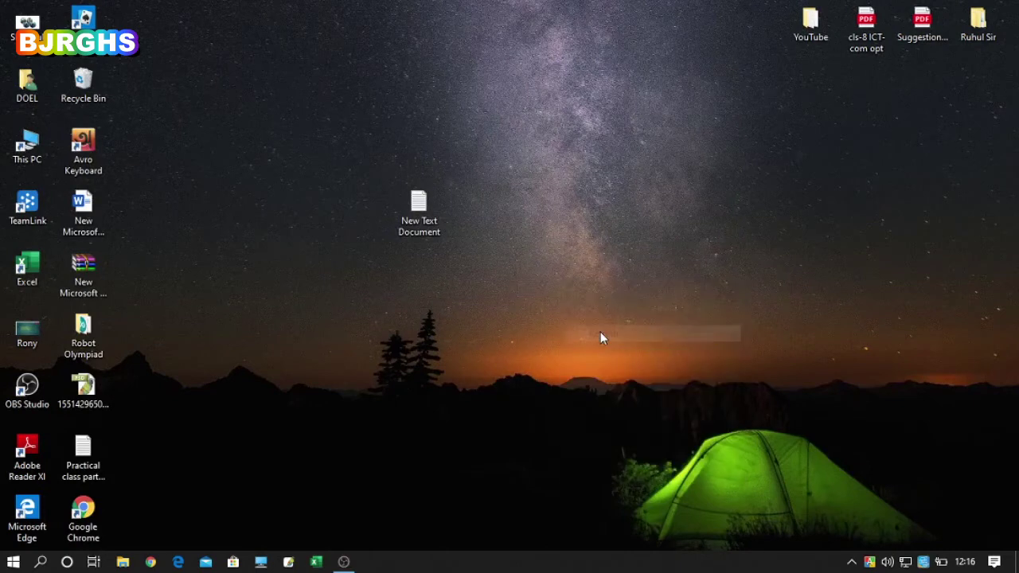
right_click(588, 213)
click(626, 256)
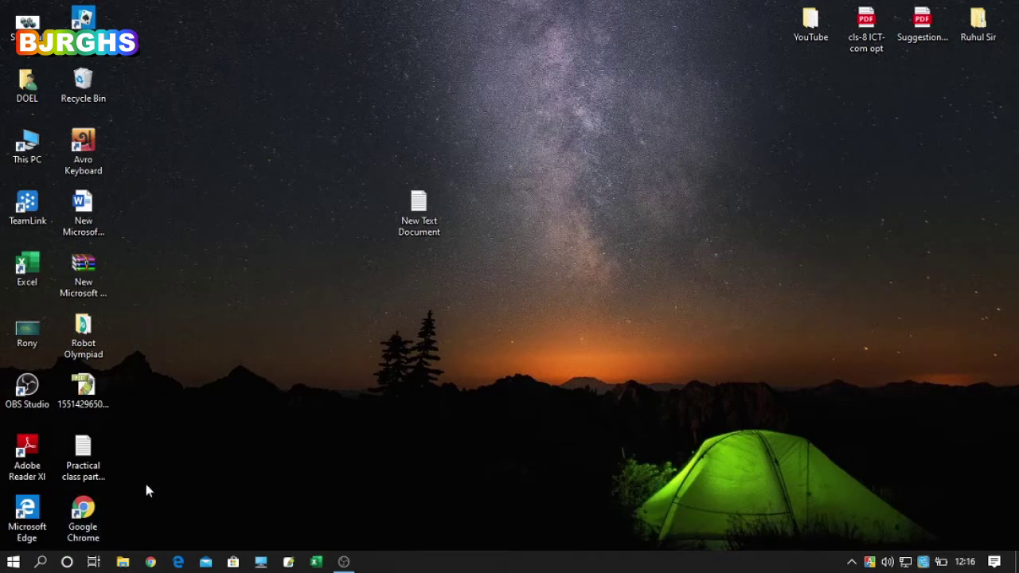
double_click(100, 510)
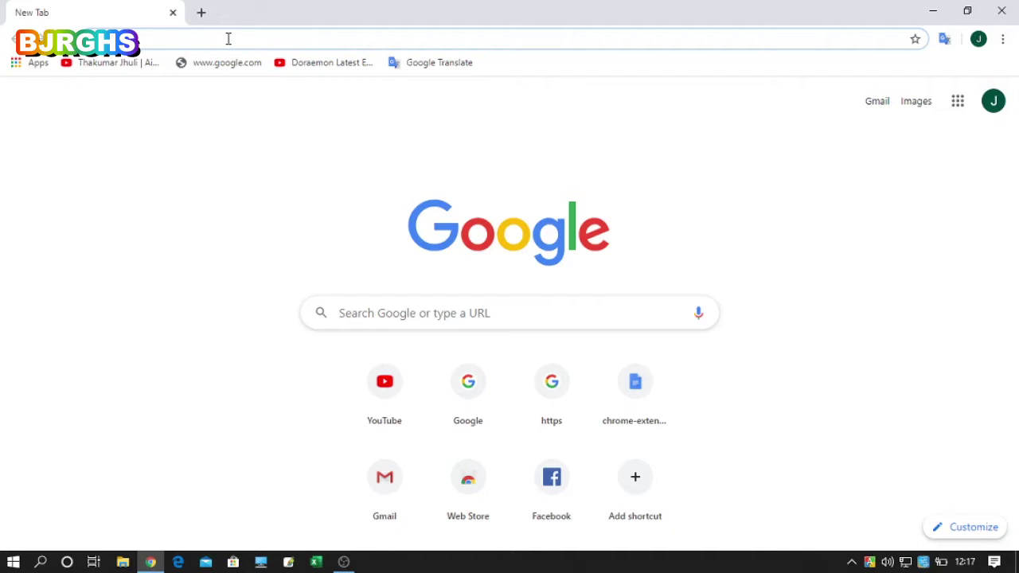
text(httt)
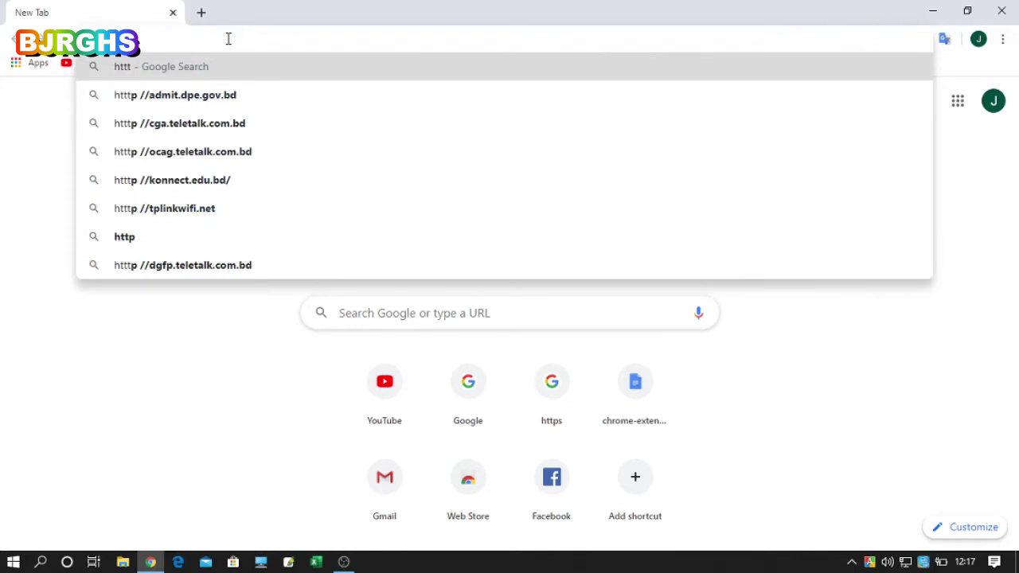
key(BackSpace)
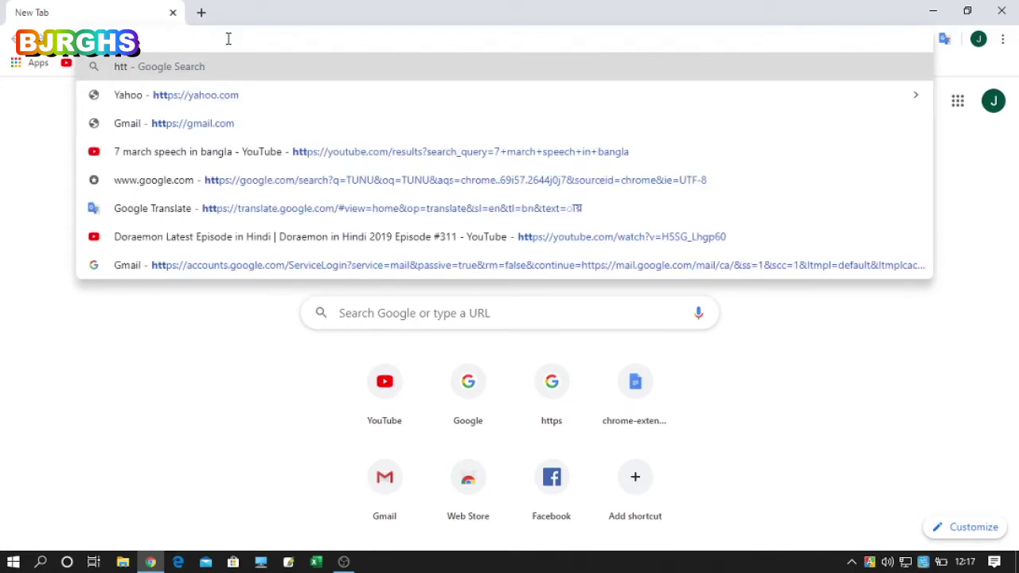
text(p)
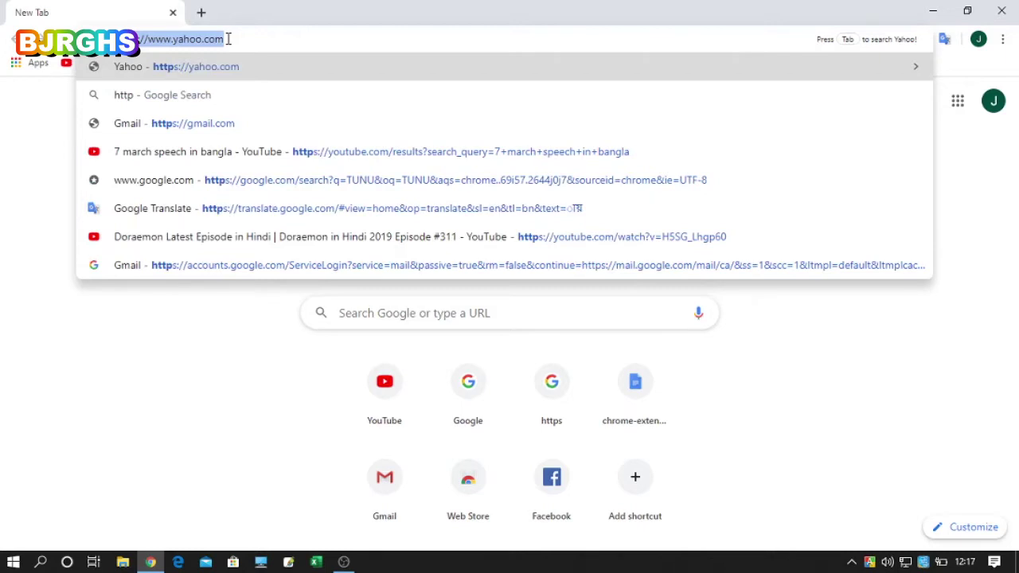
text(s)
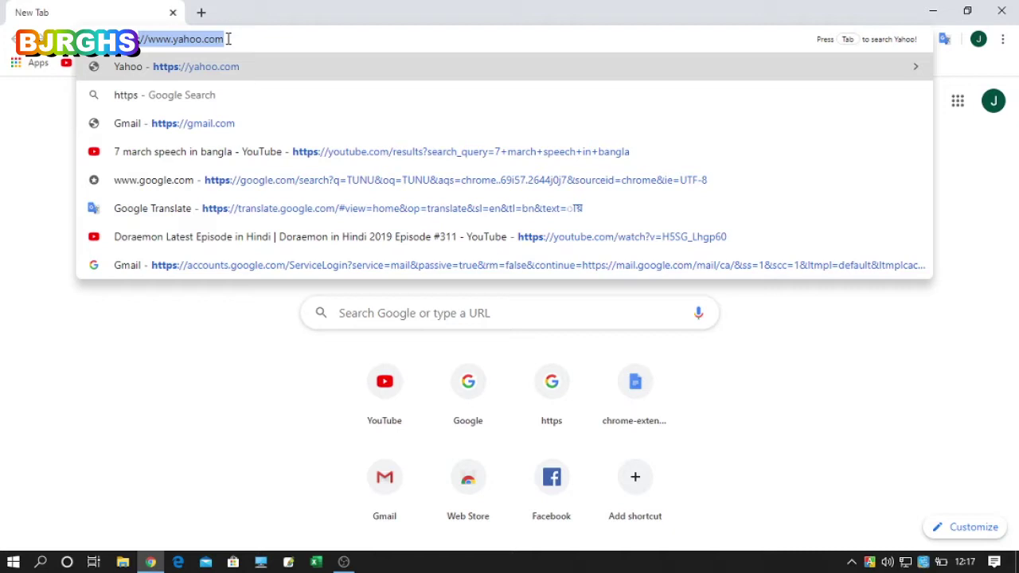
text(:)
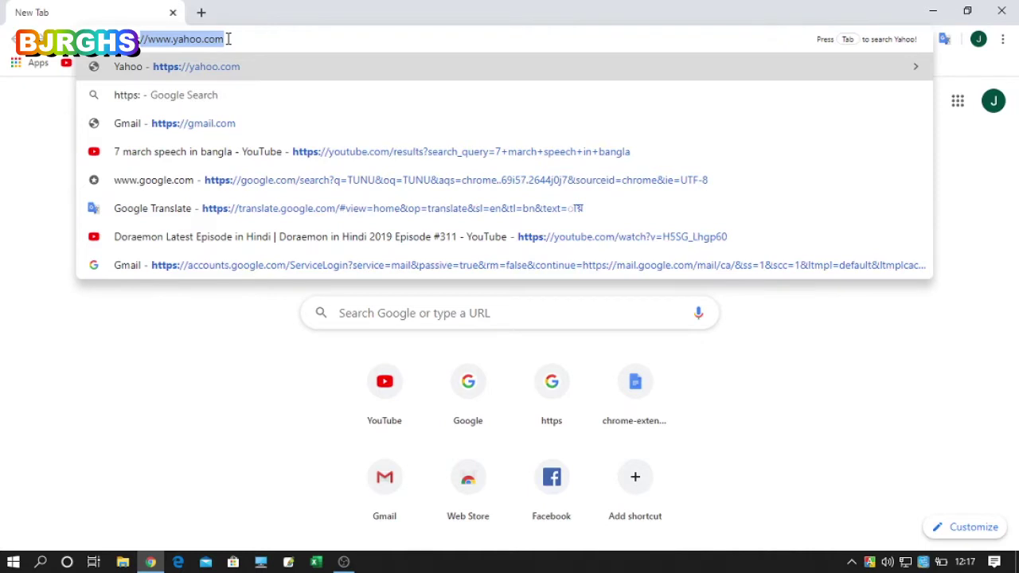
text(/)
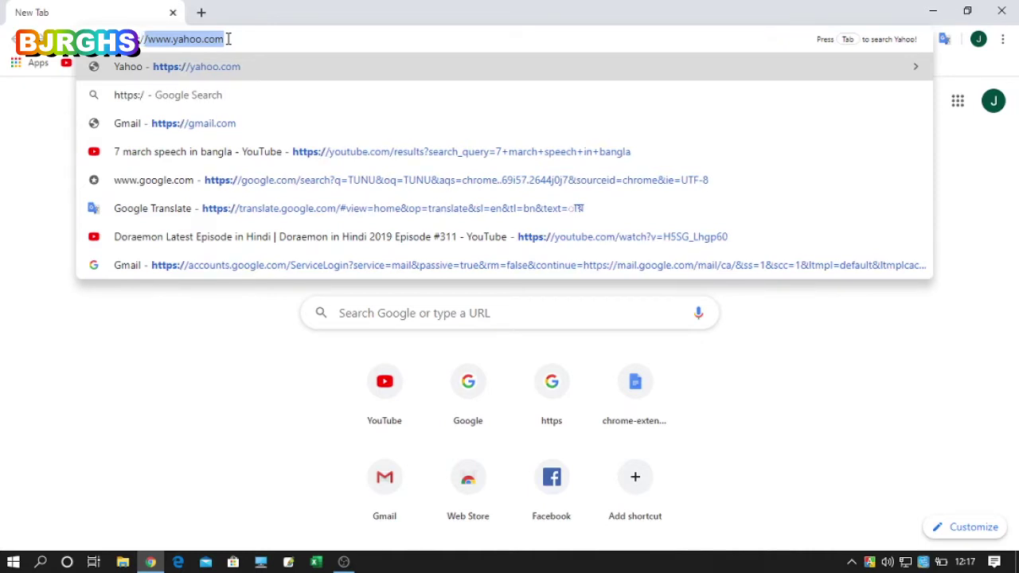
text(/www)
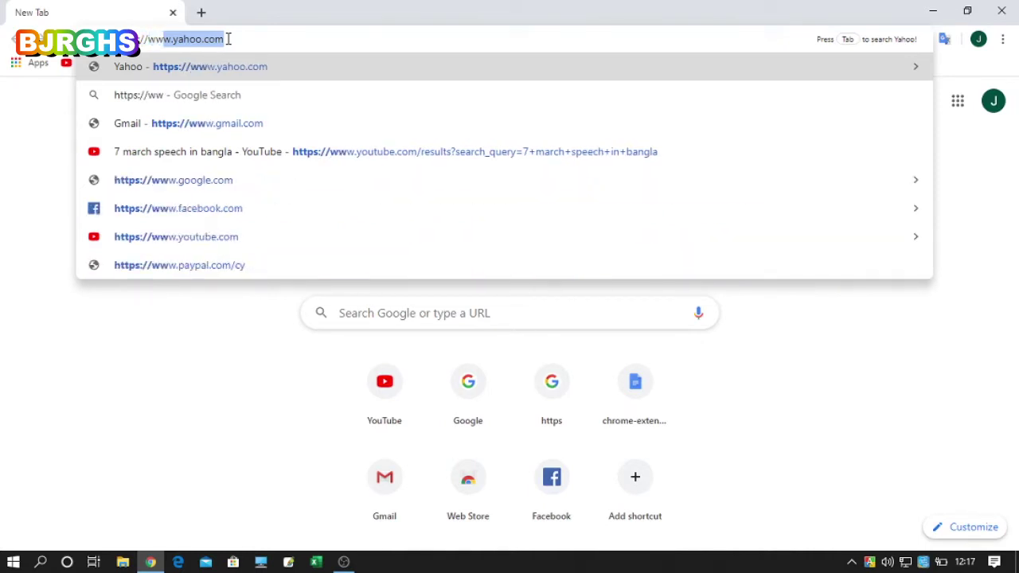
text(.)
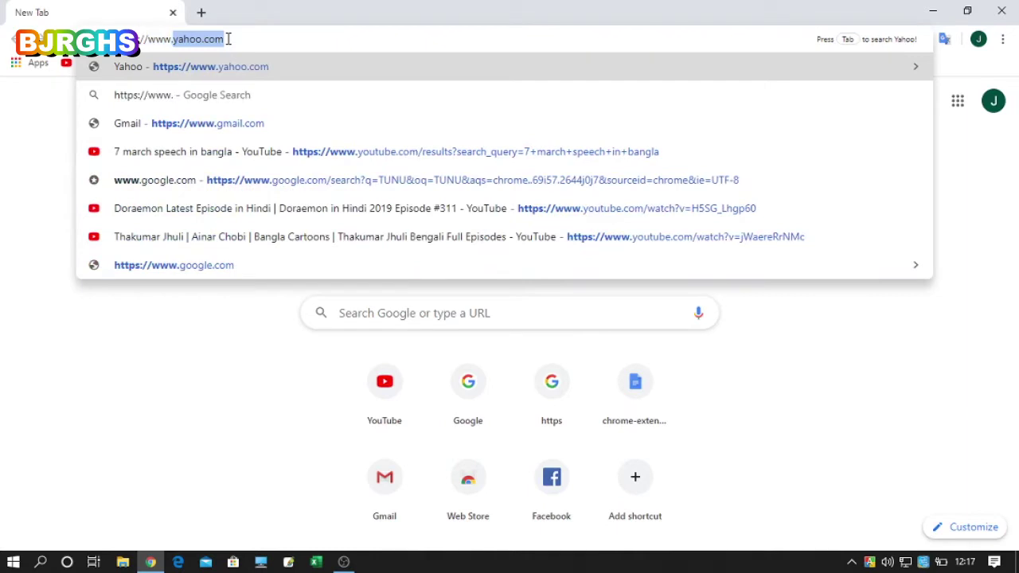
text(ya)
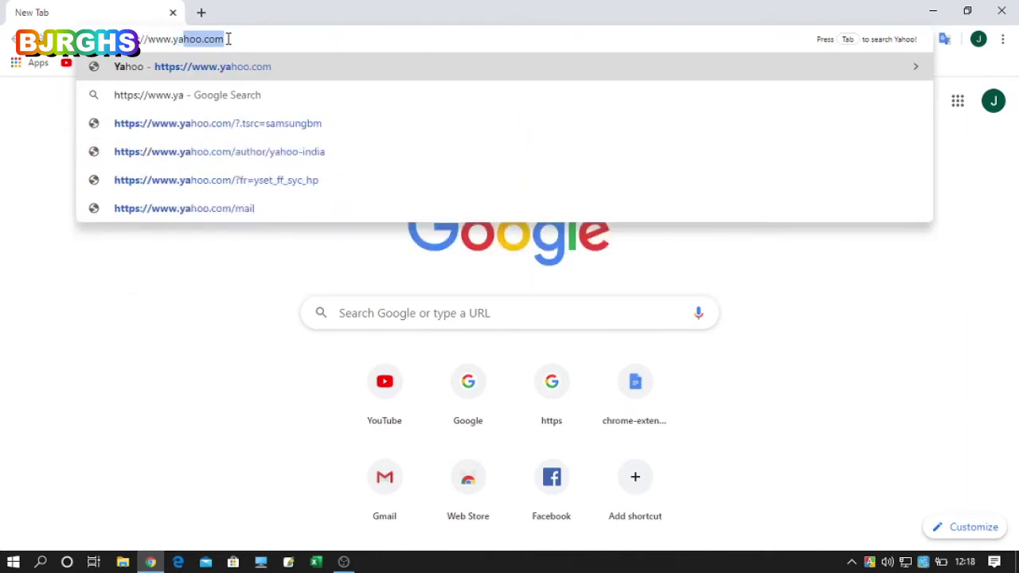
text(hoo)
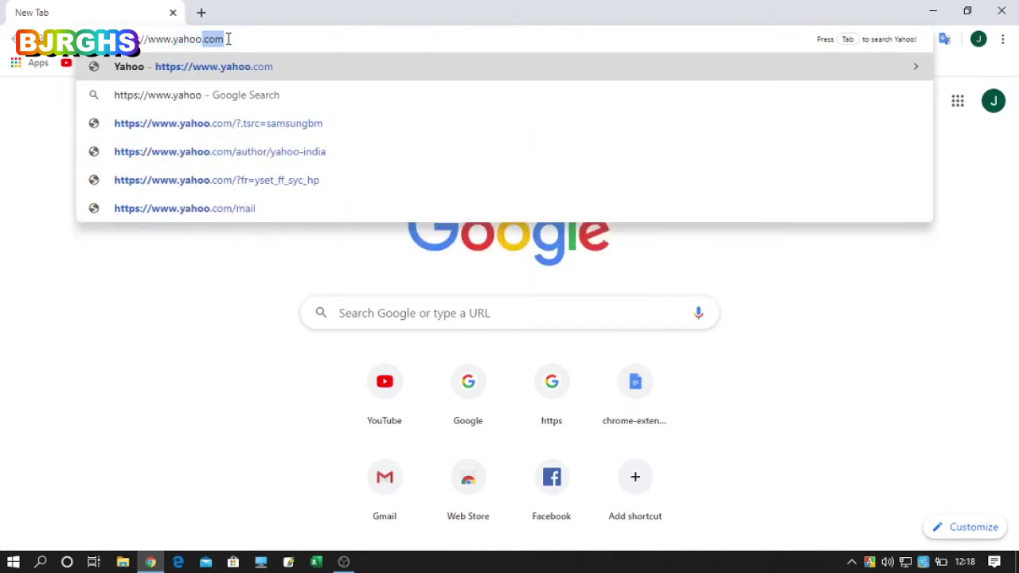
text(.com)
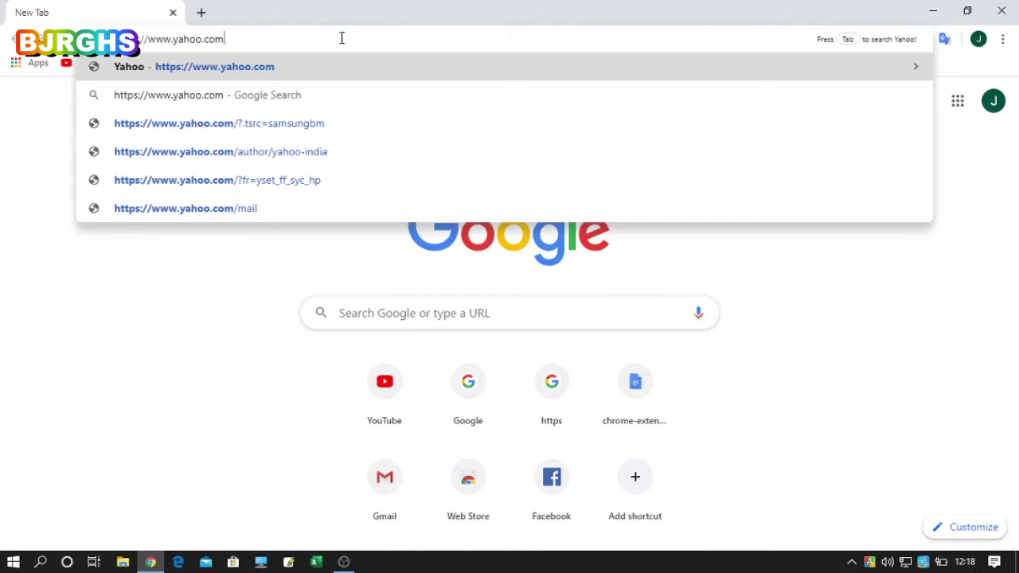
key(Return)
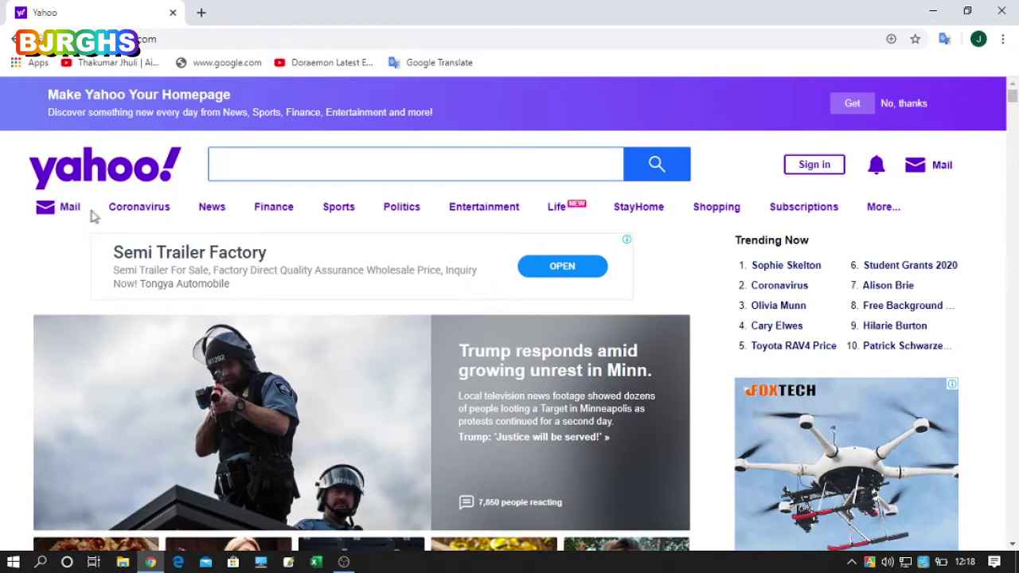
Open Yahoo Mail's sign-in page from the Mail icon at the top right.
mouse_move(936, 166)
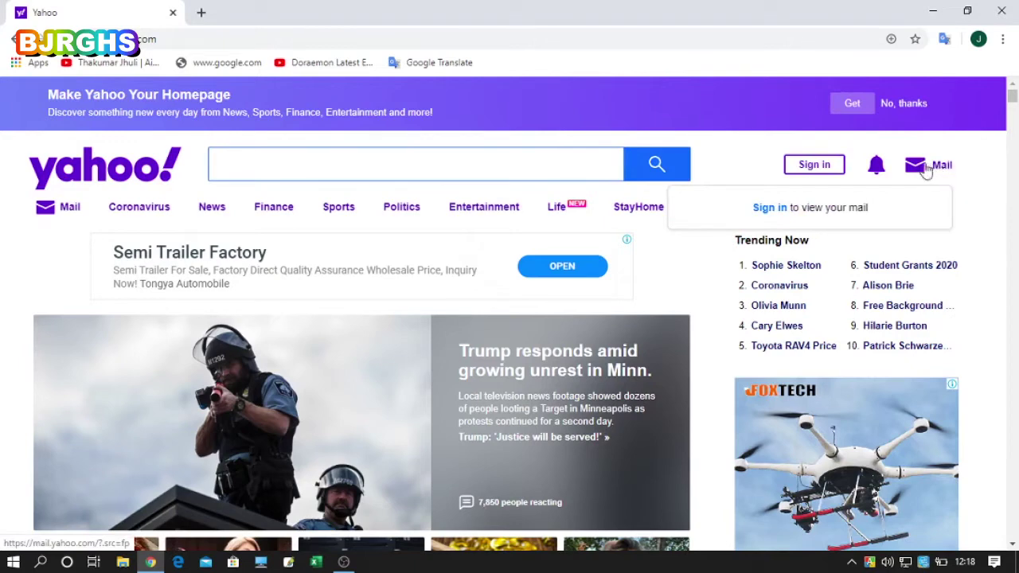
click(928, 171)
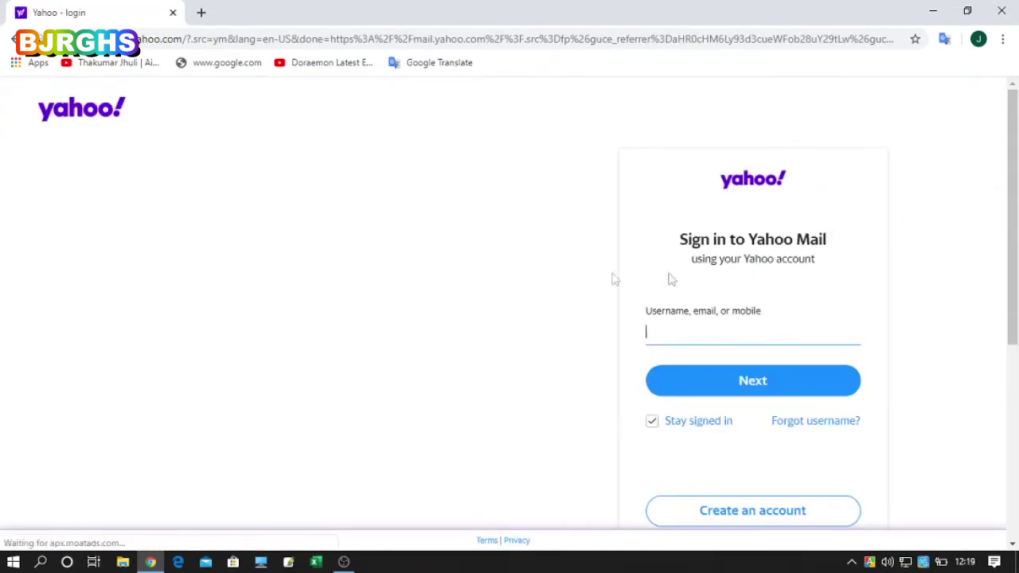
Scroll down the Yahoo Mail sign-in page and choose Create an account.
scroll(443, 231, down, 1)
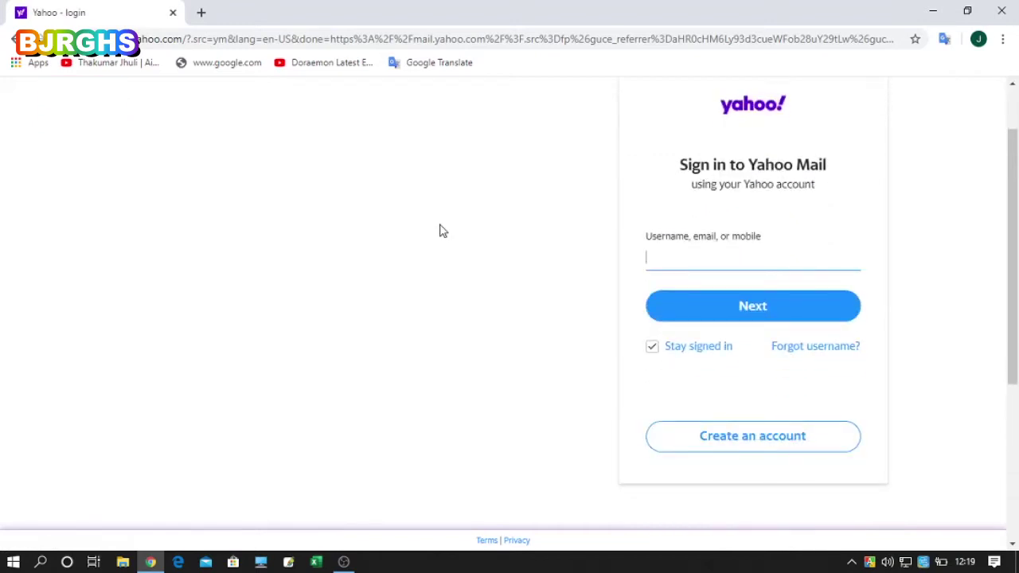
scroll(443, 231, down, 1)
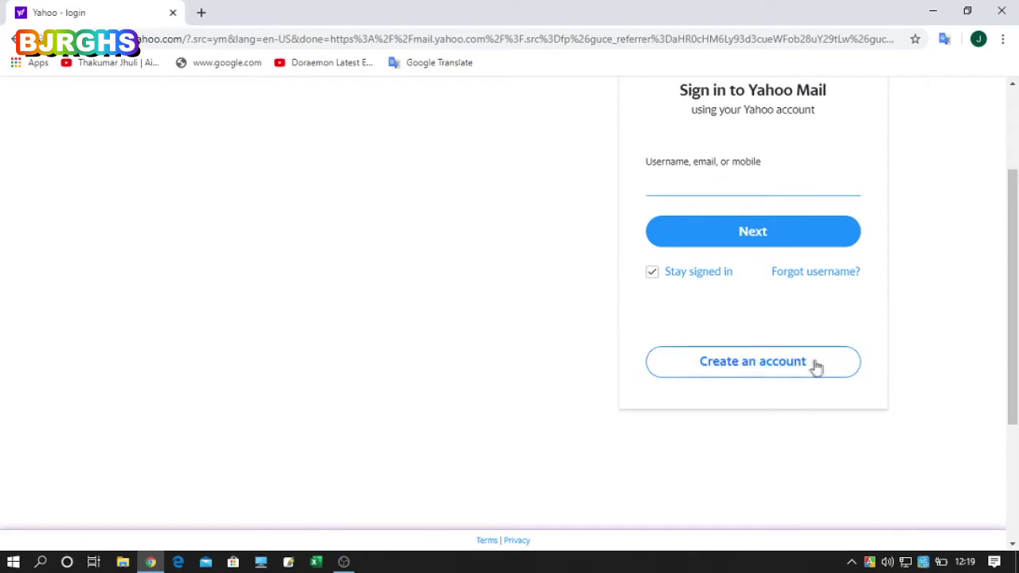
click(760, 371)
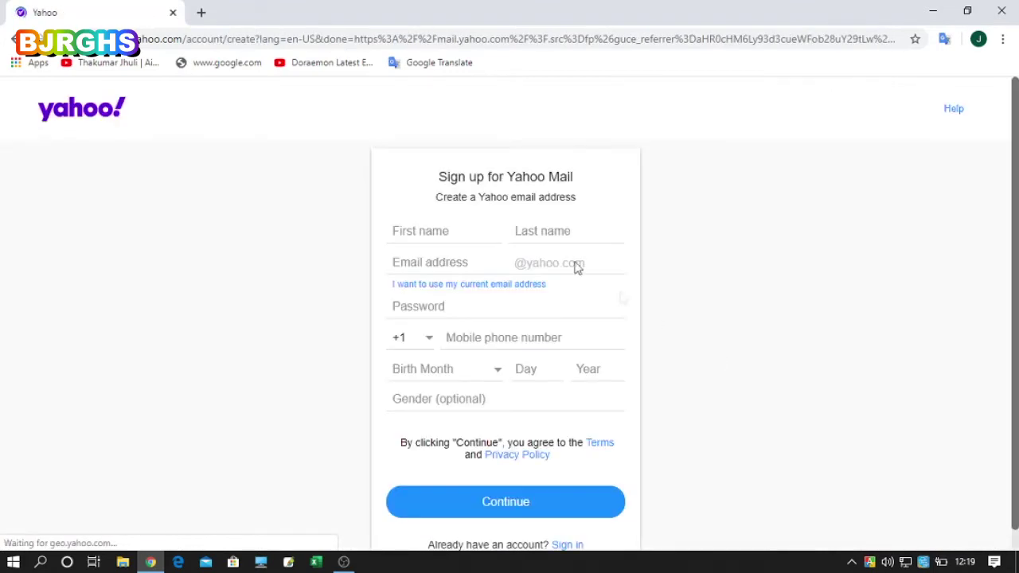
Enter the new user's first and last name on the sign-up form, fixing a typo.
click(430, 233)
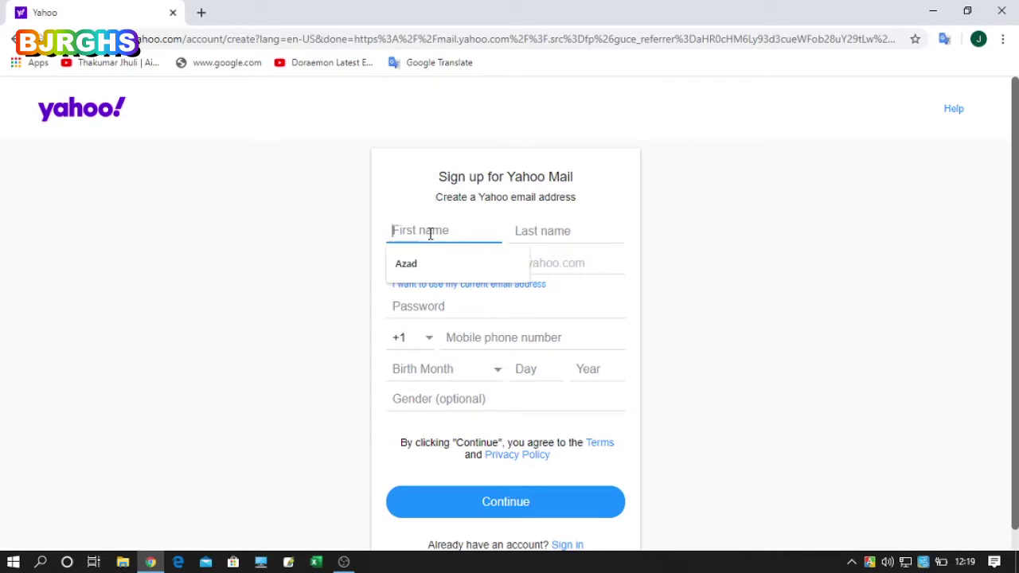
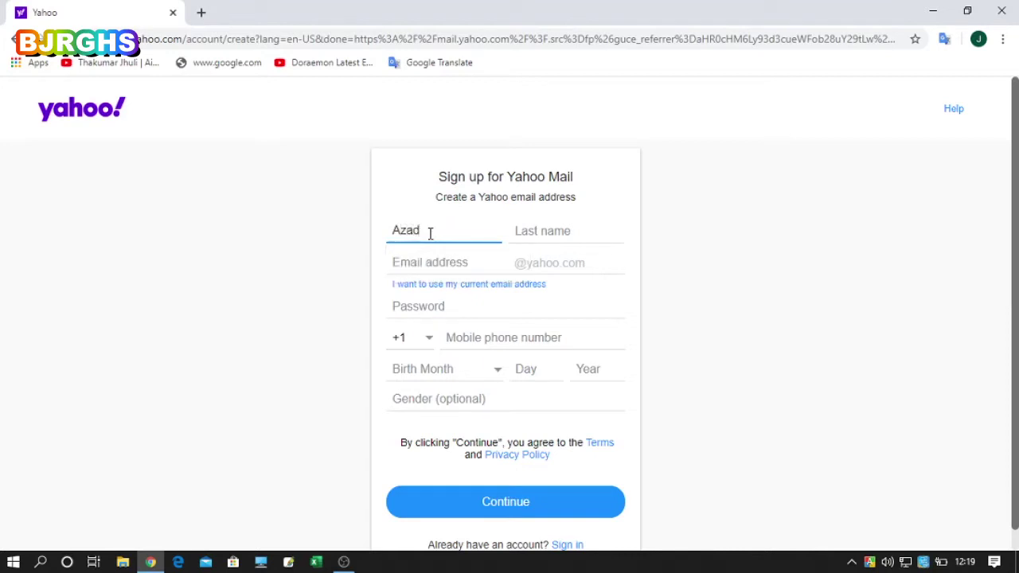
click(582, 231)
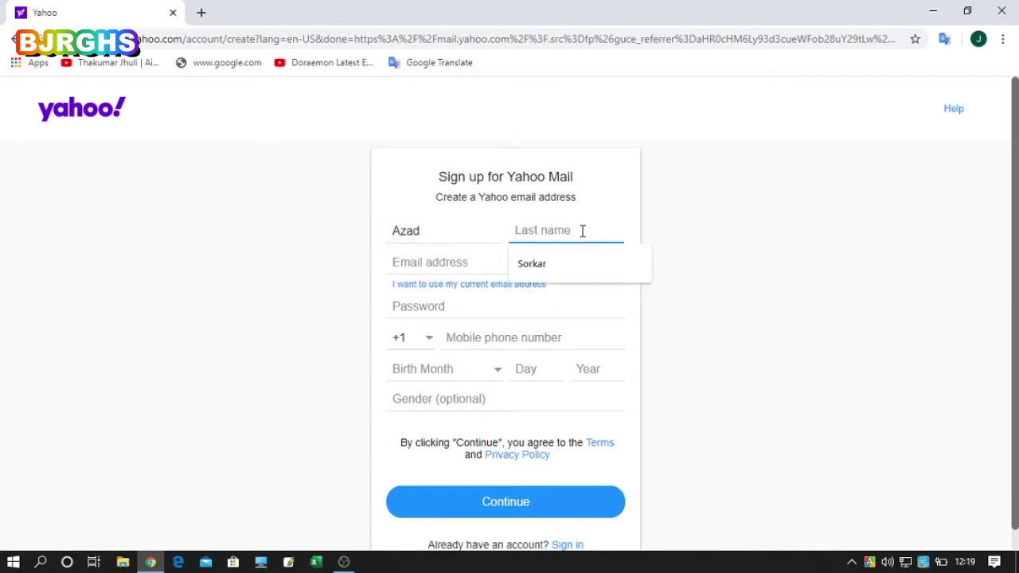
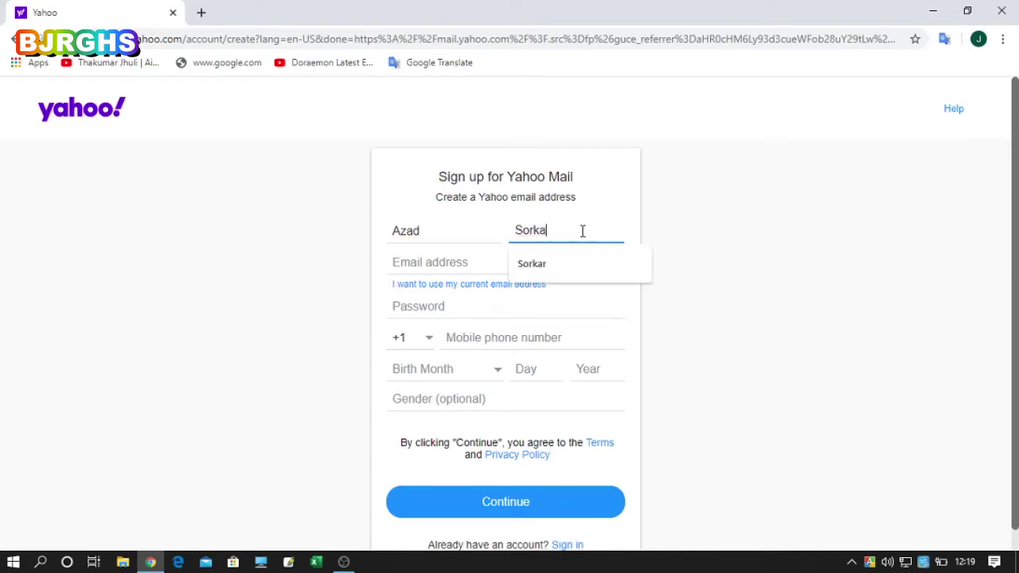
Enter the desired Yahoo email username, then go to the Password field.
click(449, 265)
click(440, 270)
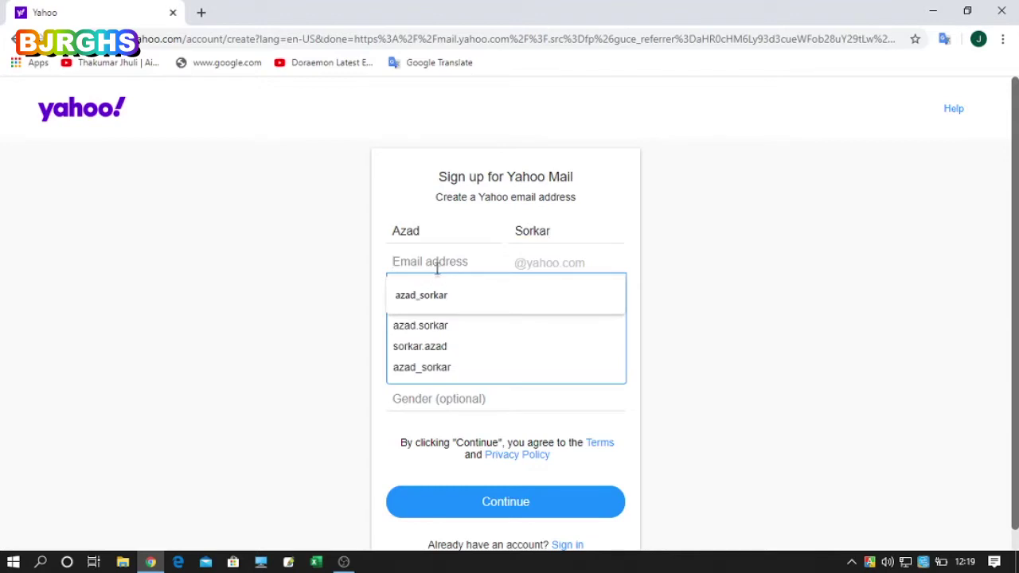
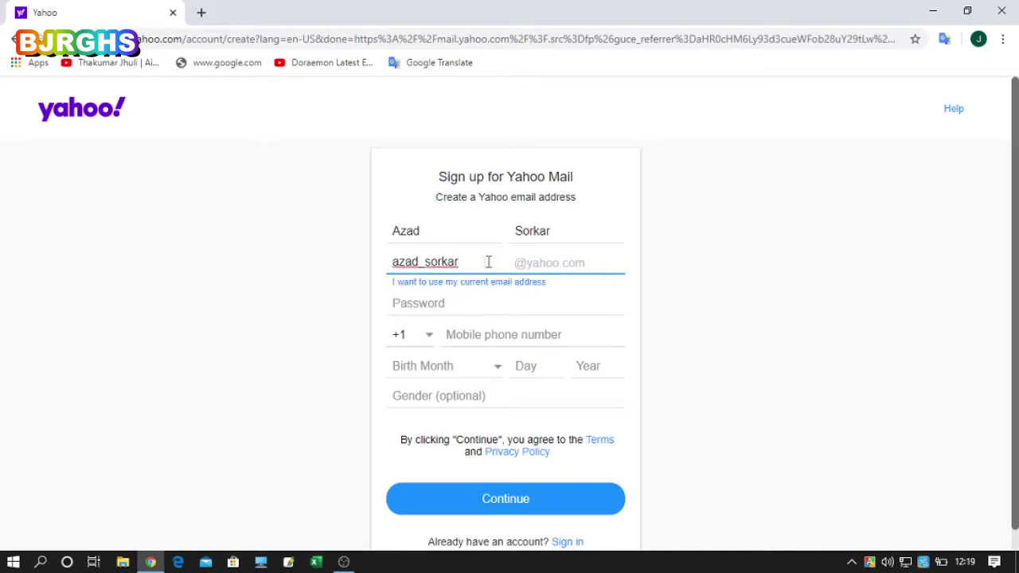
click(381, 269)
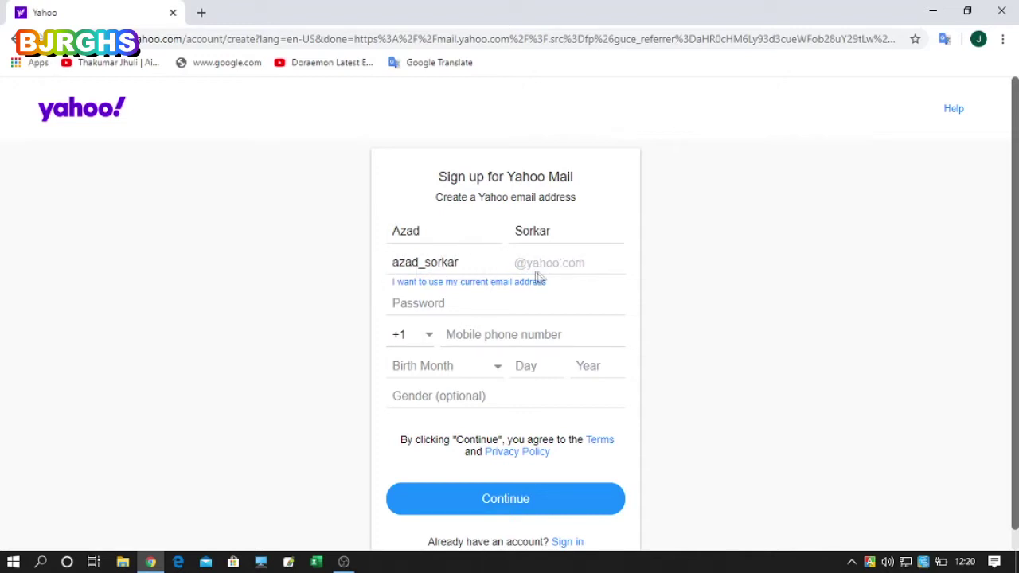
scroll(540, 276, down, 1)
click(428, 283)
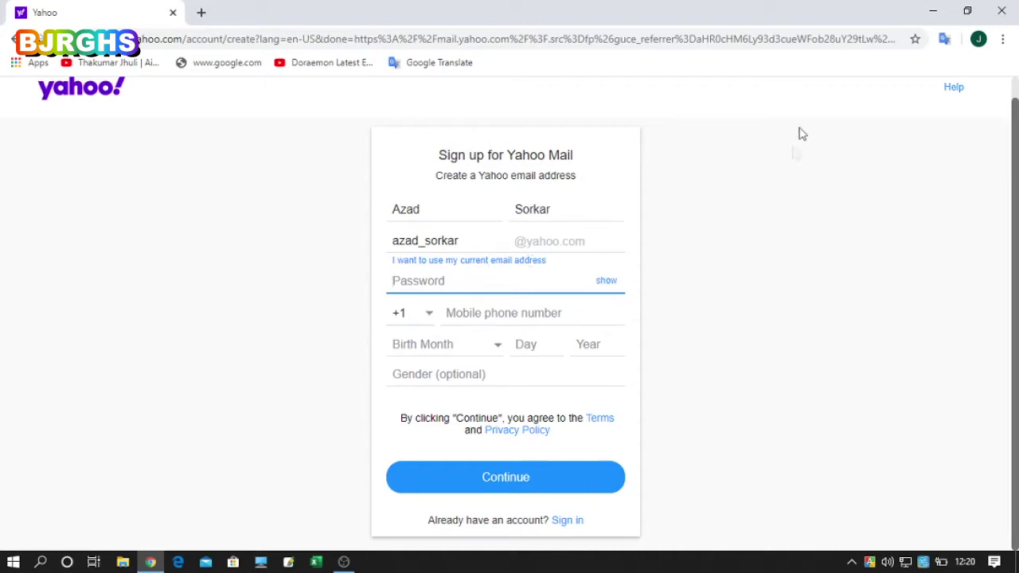
Open the New Text Document holding the saved password beside the sign-up form.
drag(569, 6, 678, 37)
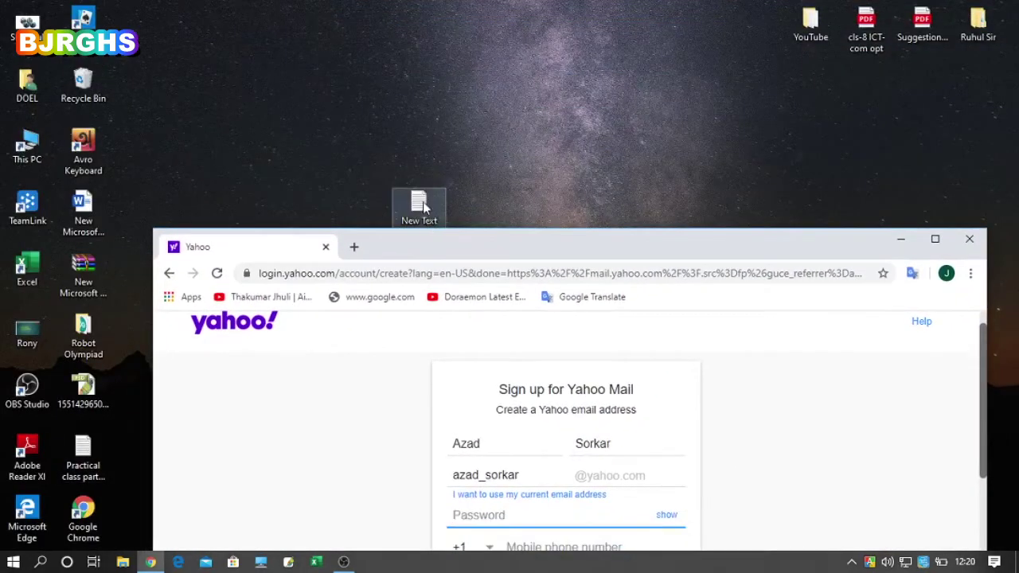
drag(423, 201, 205, 36)
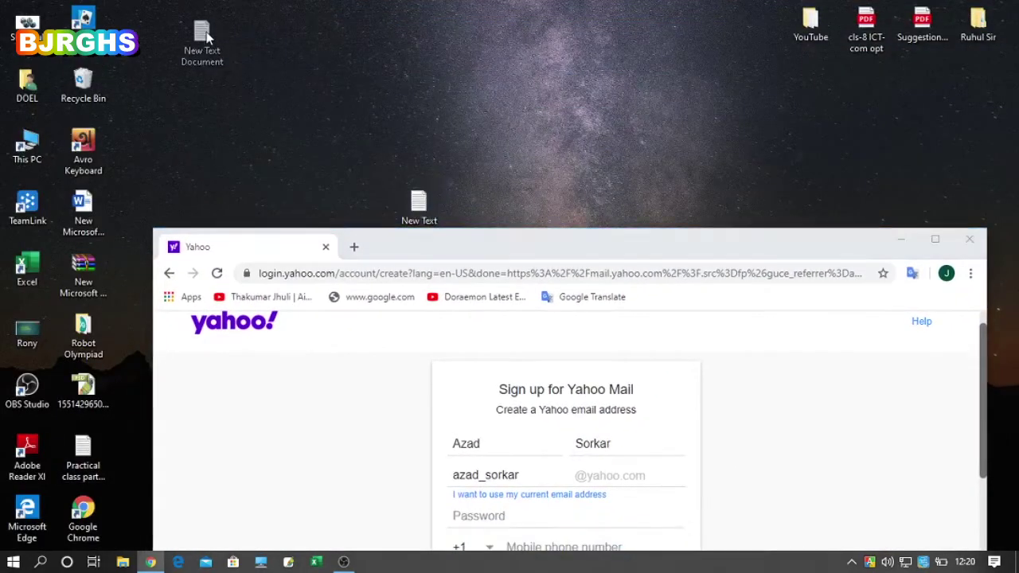
drag(523, 253, 560, 86)
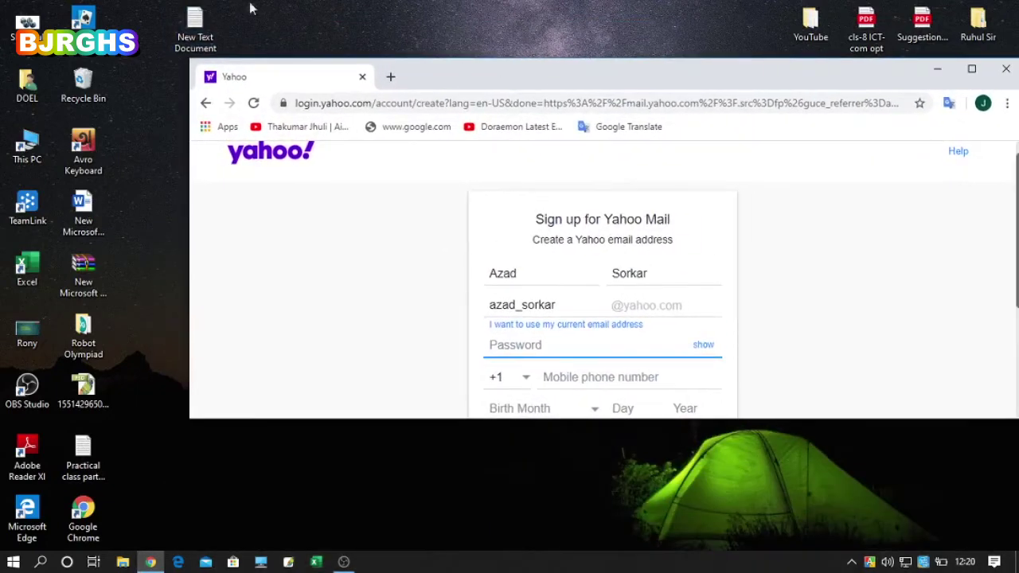
double_click(205, 27)
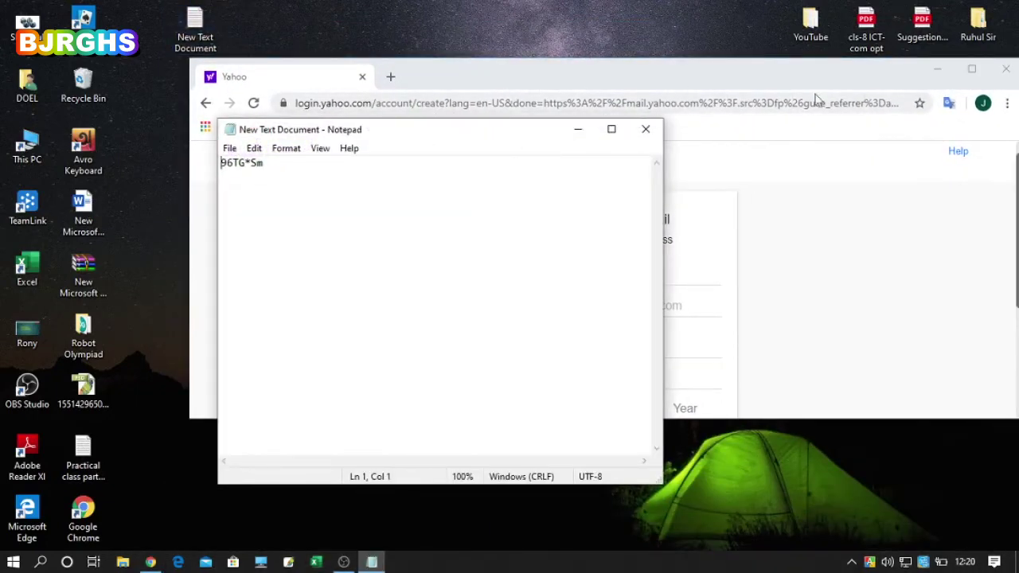
click(969, 72)
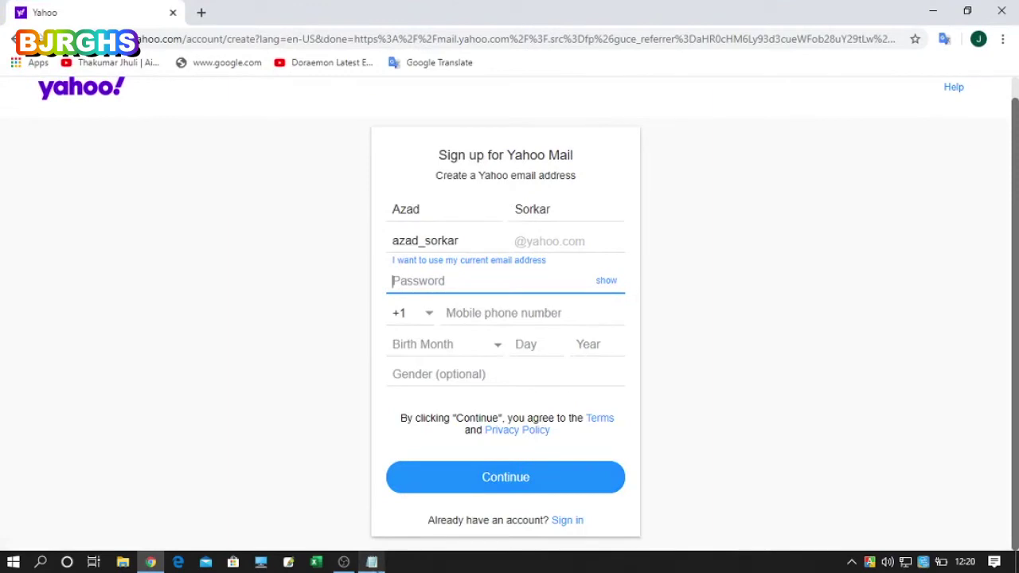
key(alt+Tab)
drag(478, 132, 905, 160)
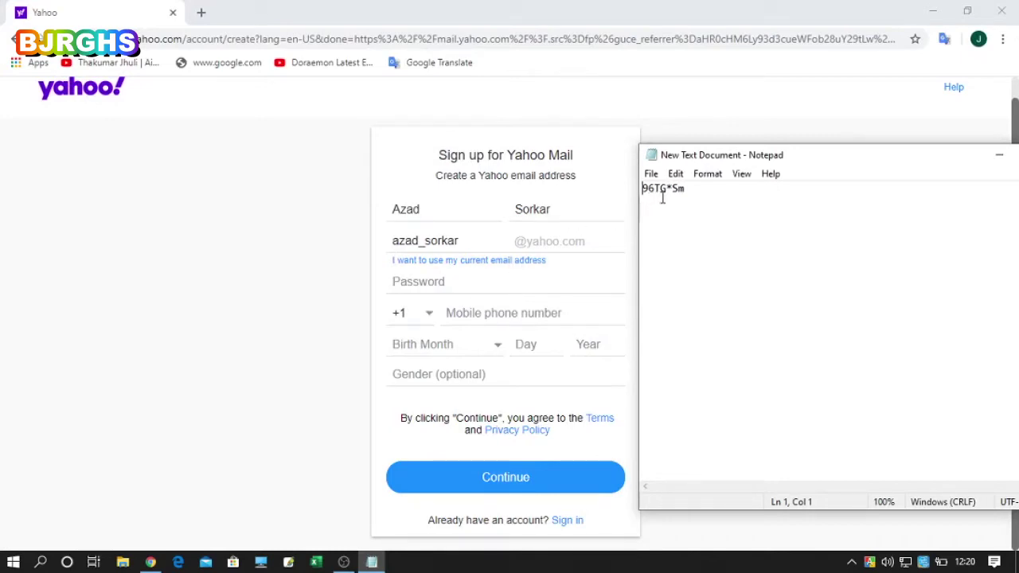
Copy the saved password into the Yahoo Password field and show it in plain text.
drag(690, 188, 638, 185)
right_click(674, 191)
click(694, 239)
click(477, 280)
right_click(476, 282)
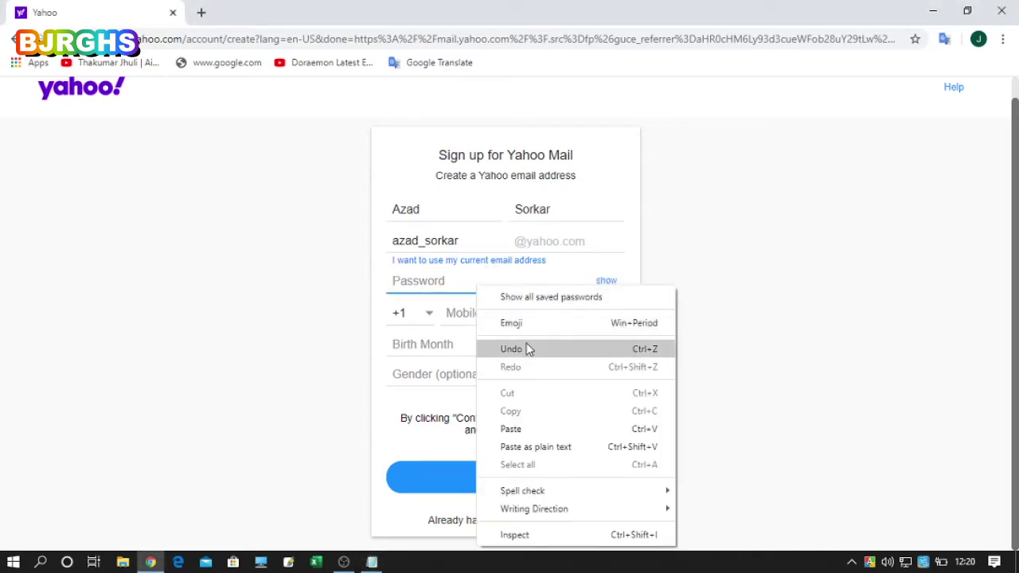
click(526, 428)
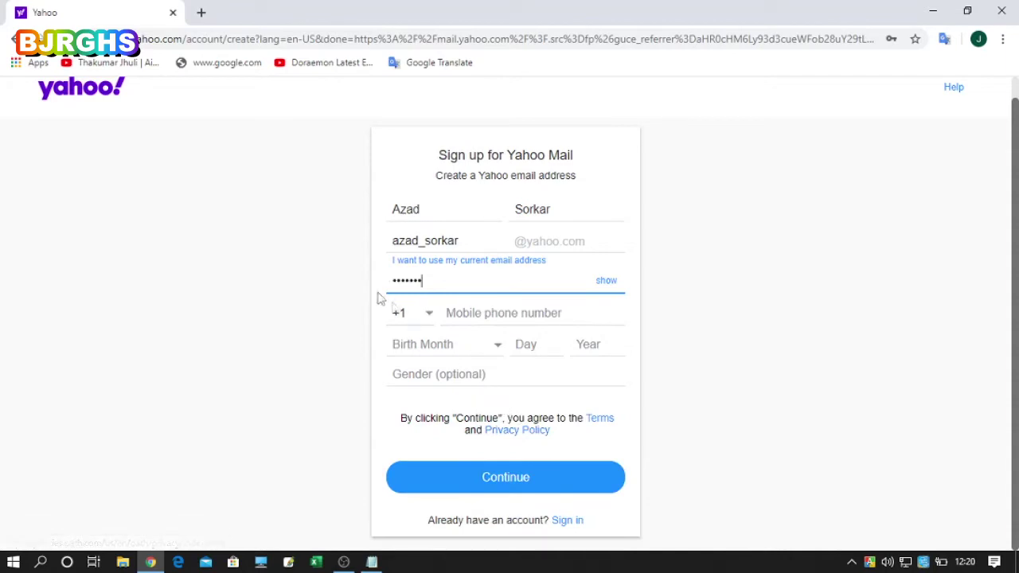
click(607, 283)
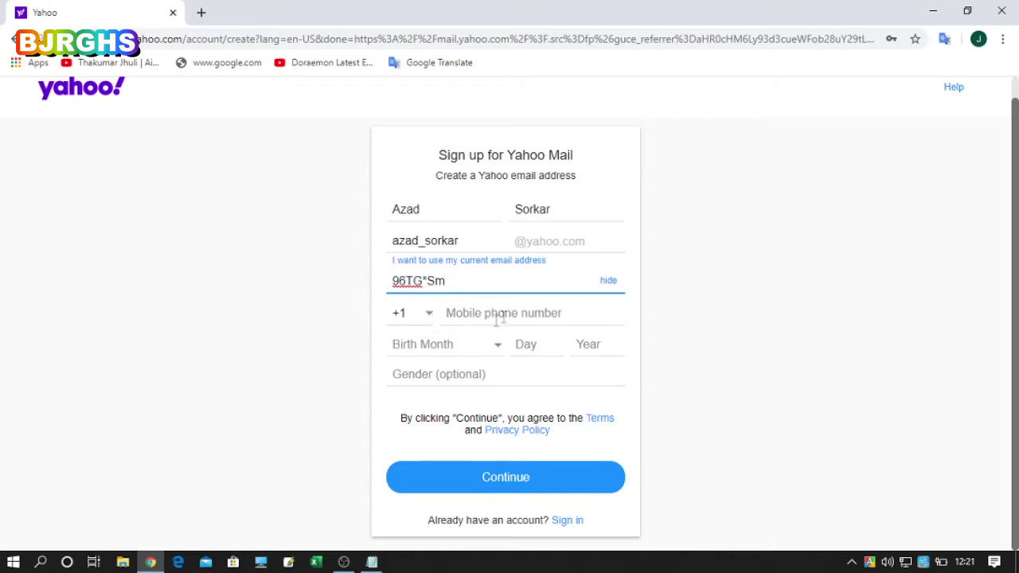
Set the phone country code to Bangladesh (+880).
click(431, 318)
key(Down)
scroll(454, 242, up, 2)
scroll(455, 246, up, 20)
scroll(456, 248, up, 10)
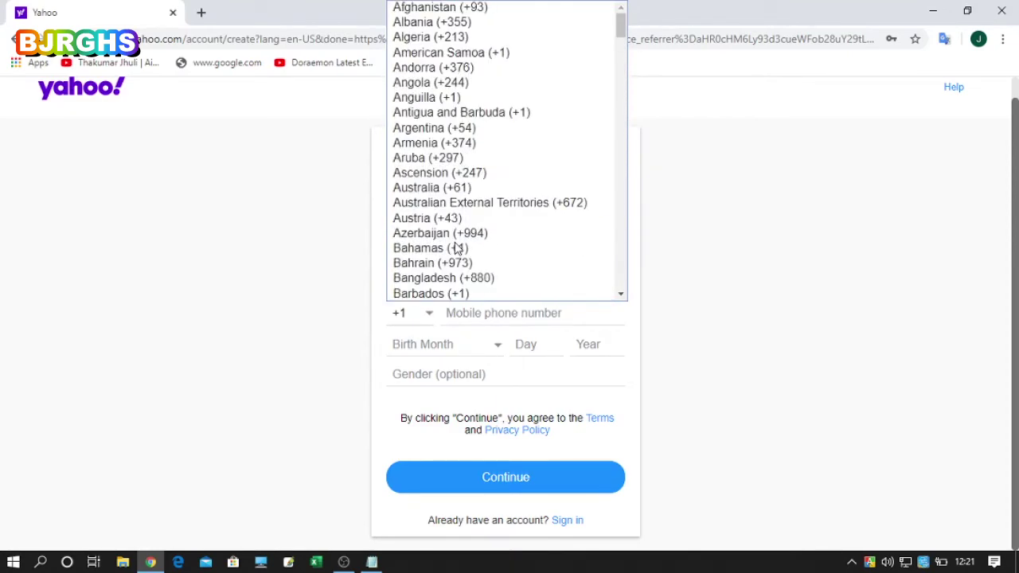
click(523, 280)
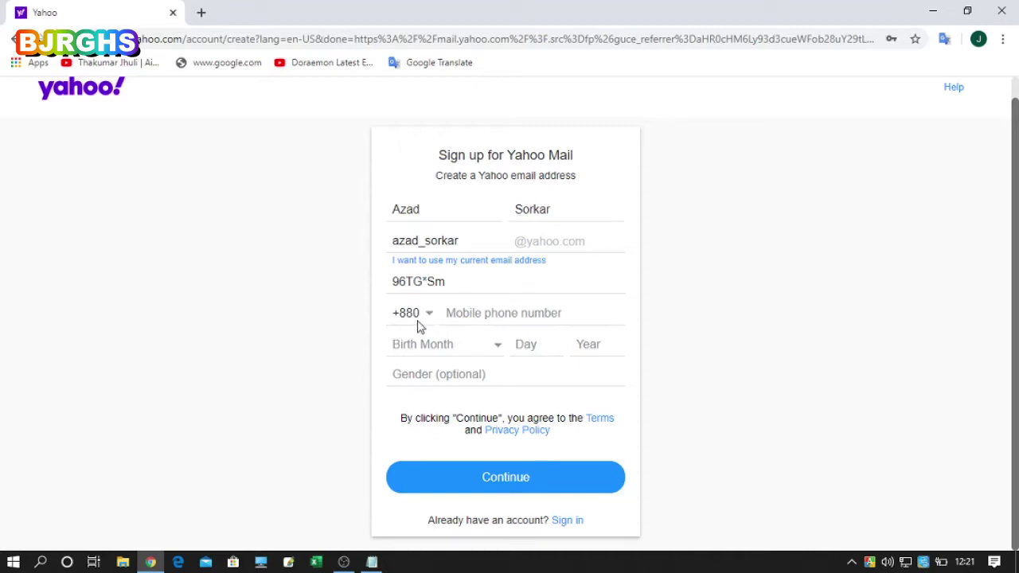
Enter the mobile phone number, correcting a stray character.
click(464, 315)
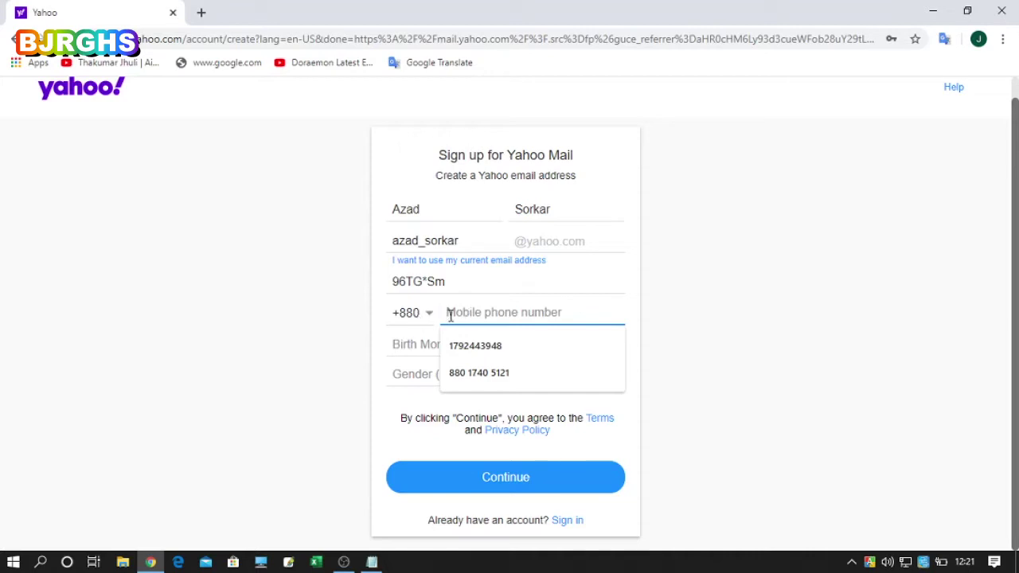
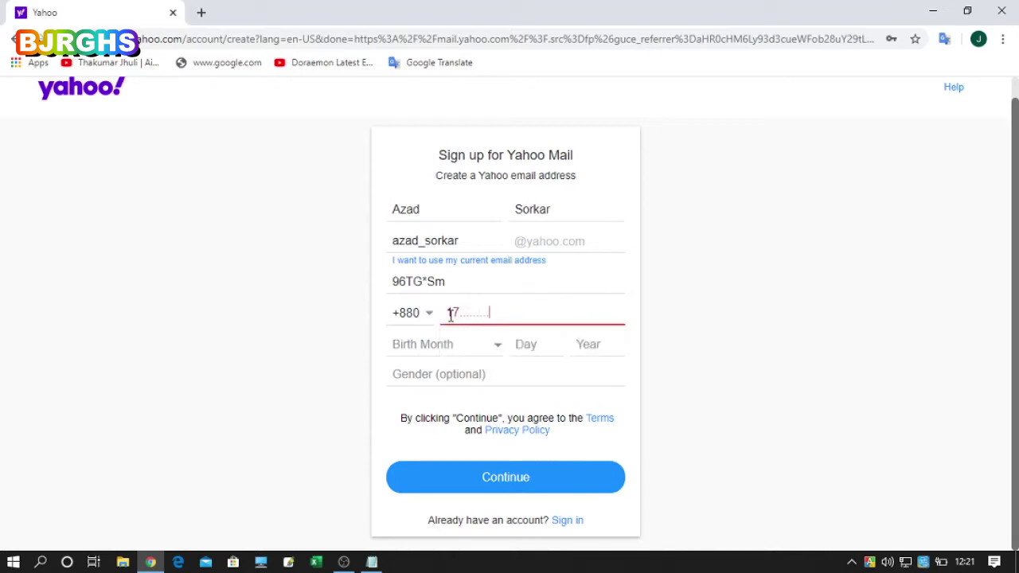
click(489, 364)
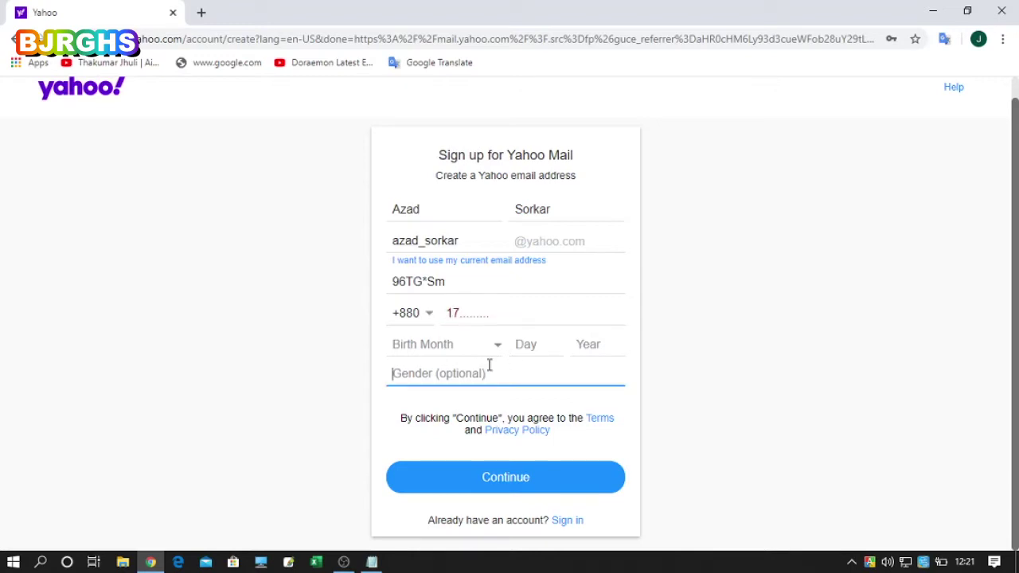
click(455, 348)
click(692, 275)
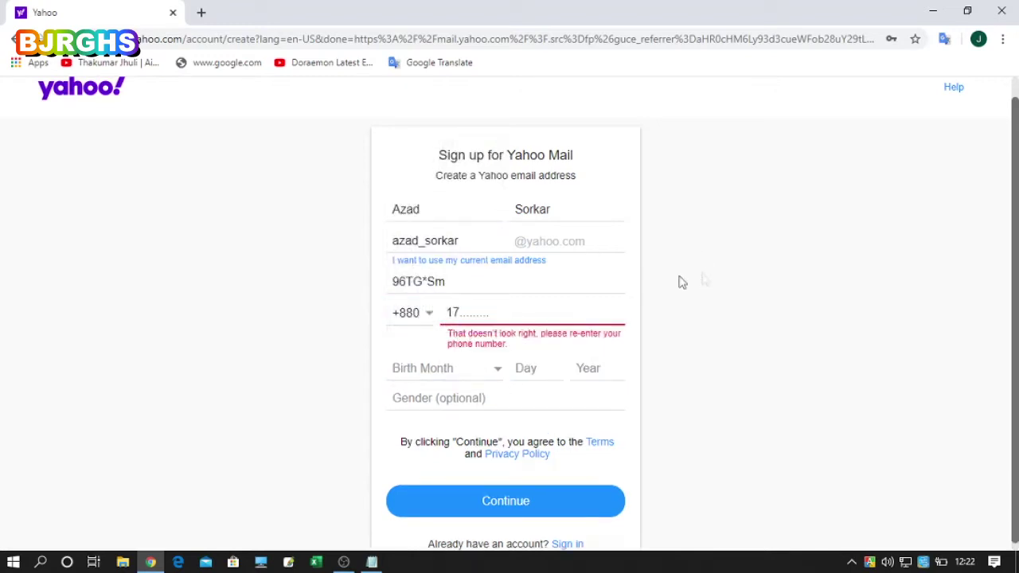
click(500, 314)
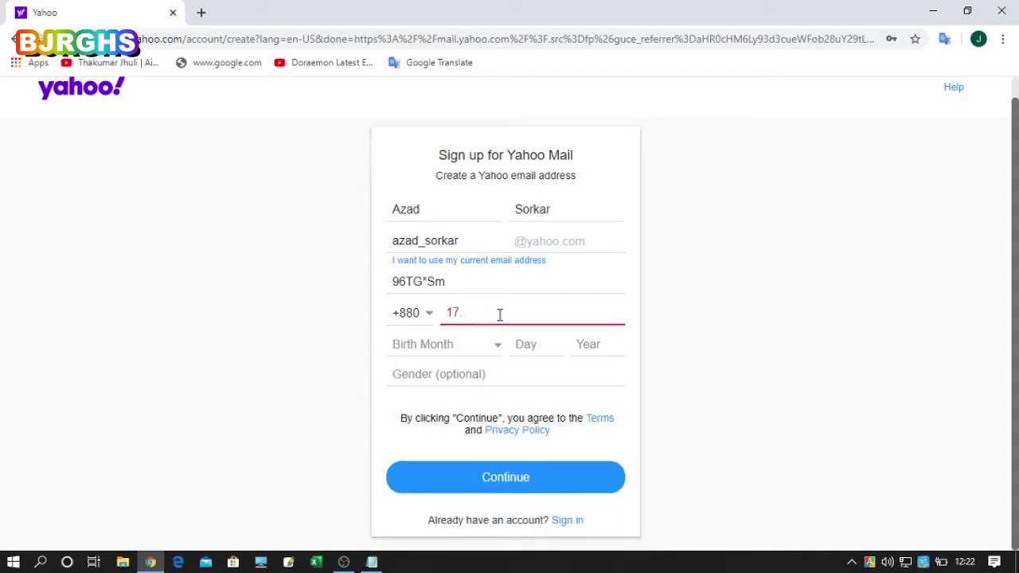
key(BackSpace)
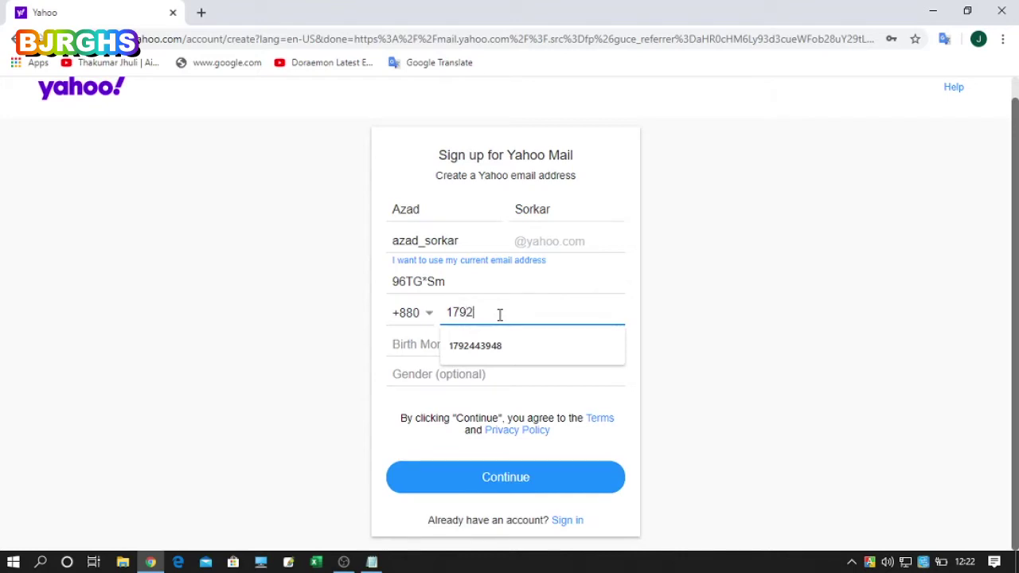
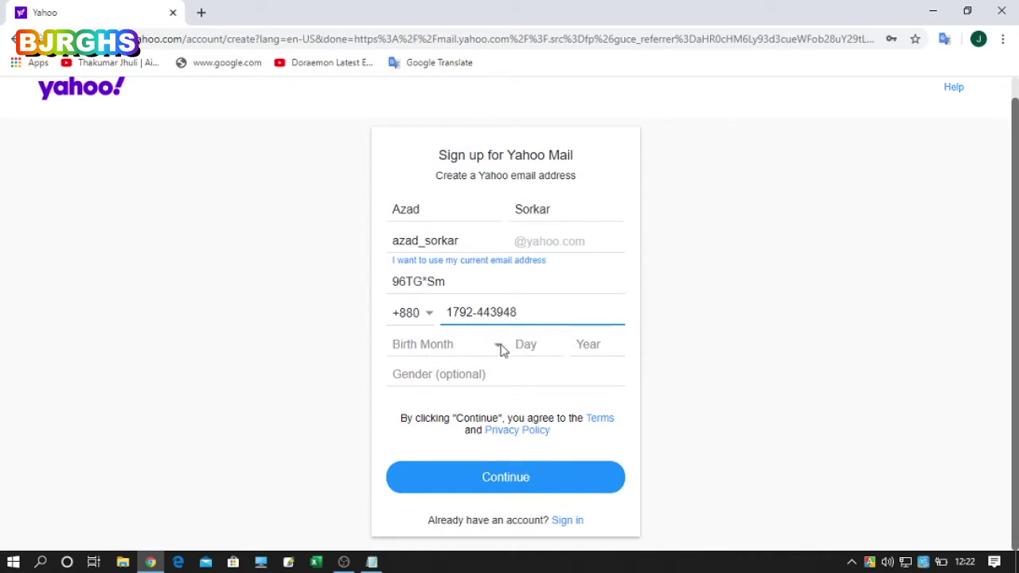
Enter the birth date as May 4, 1998.
click(501, 351)
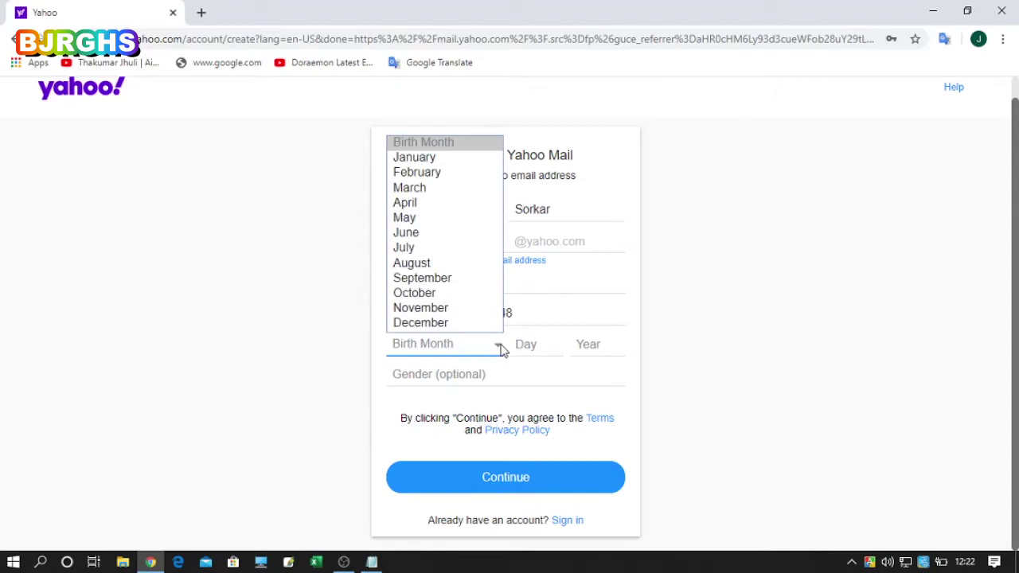
click(343, 561)
click(344, 561)
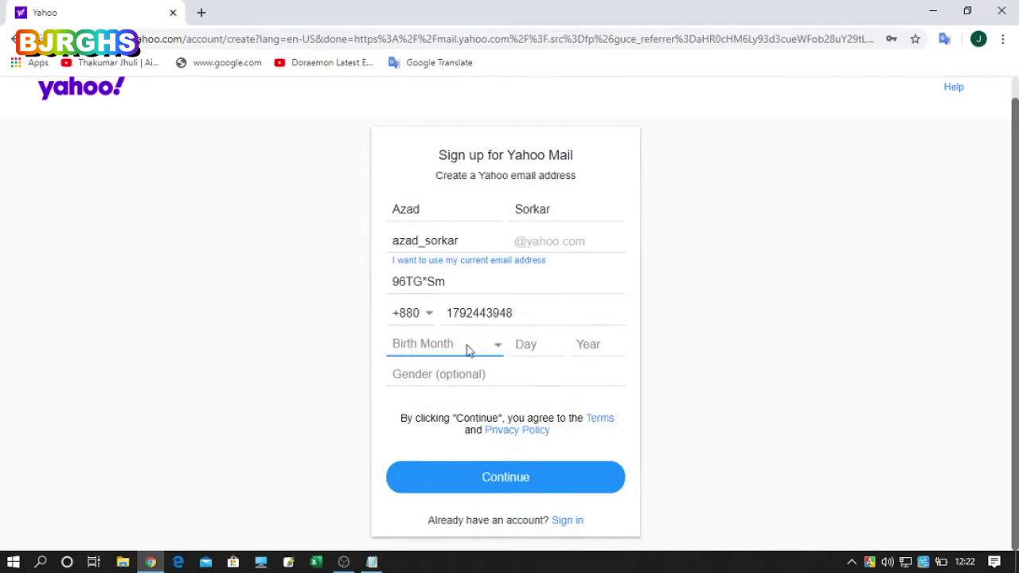
click(497, 350)
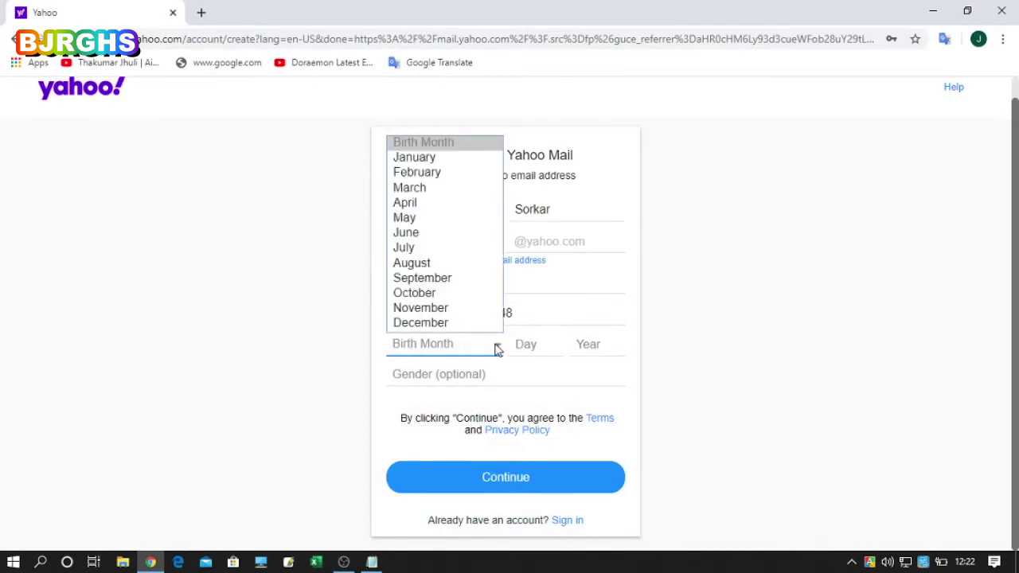
click(450, 221)
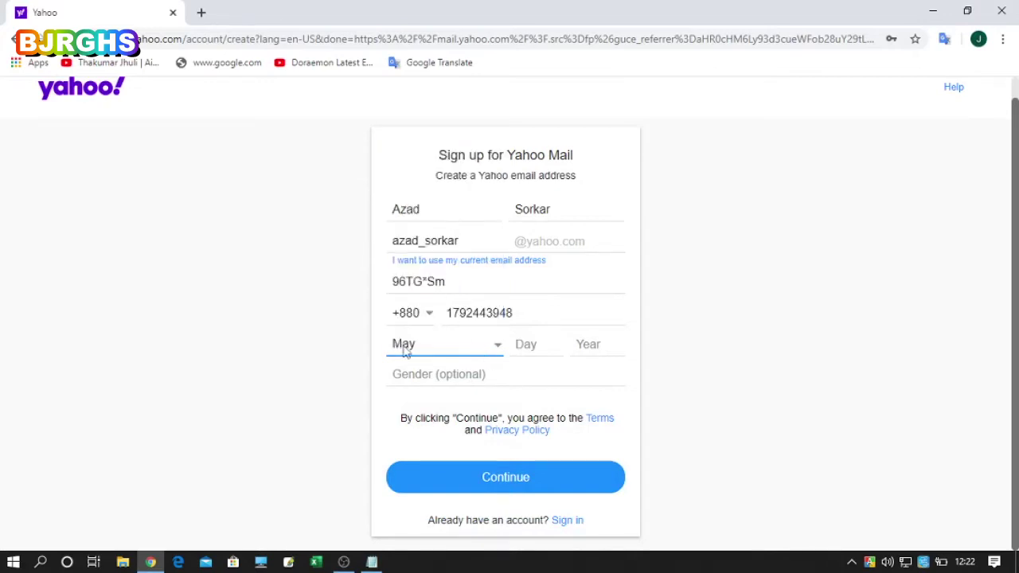
click(547, 346)
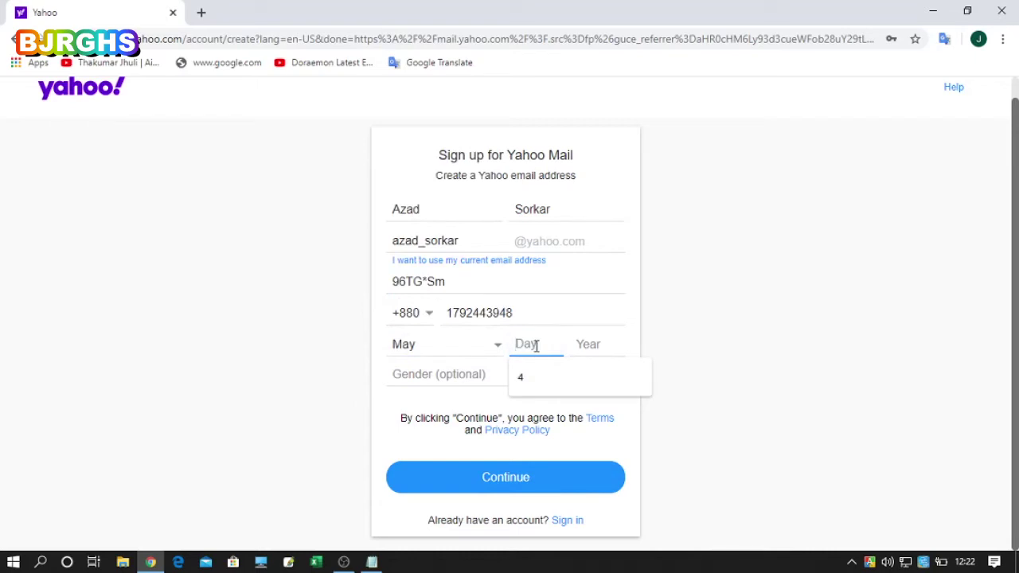
text(4)
click(587, 343)
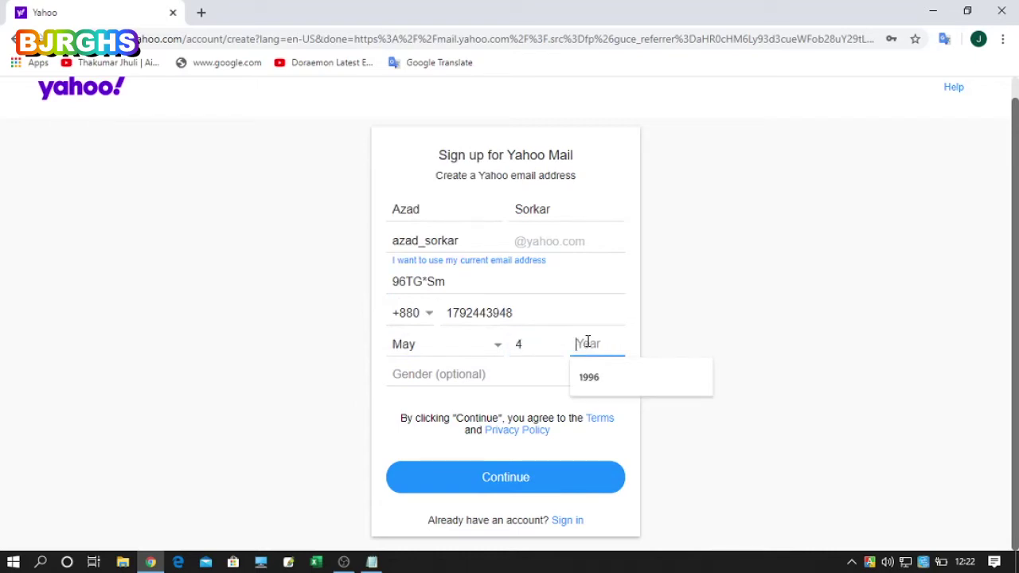
text(1998)
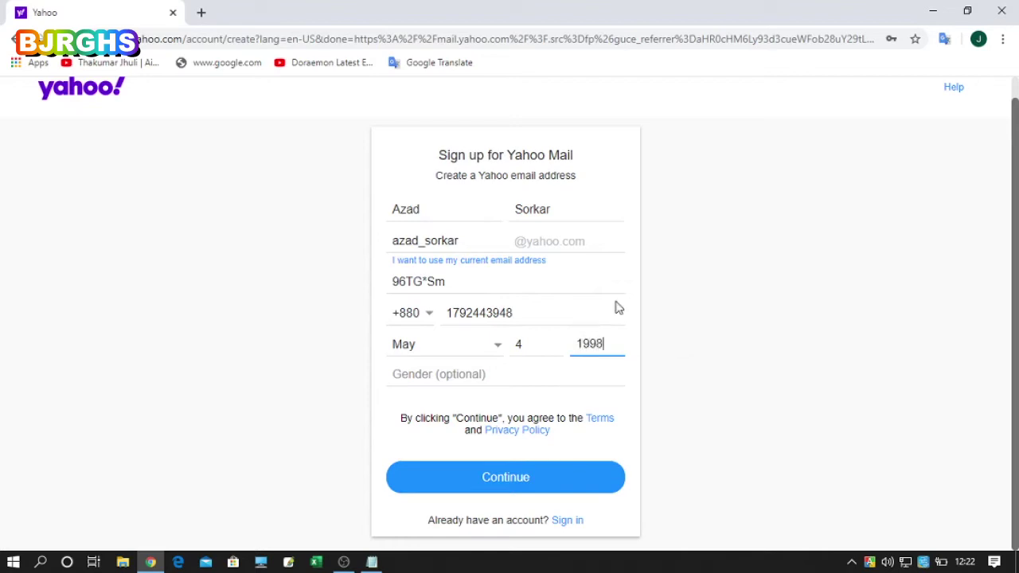
Type 'm' into the Gender field.
click(443, 378)
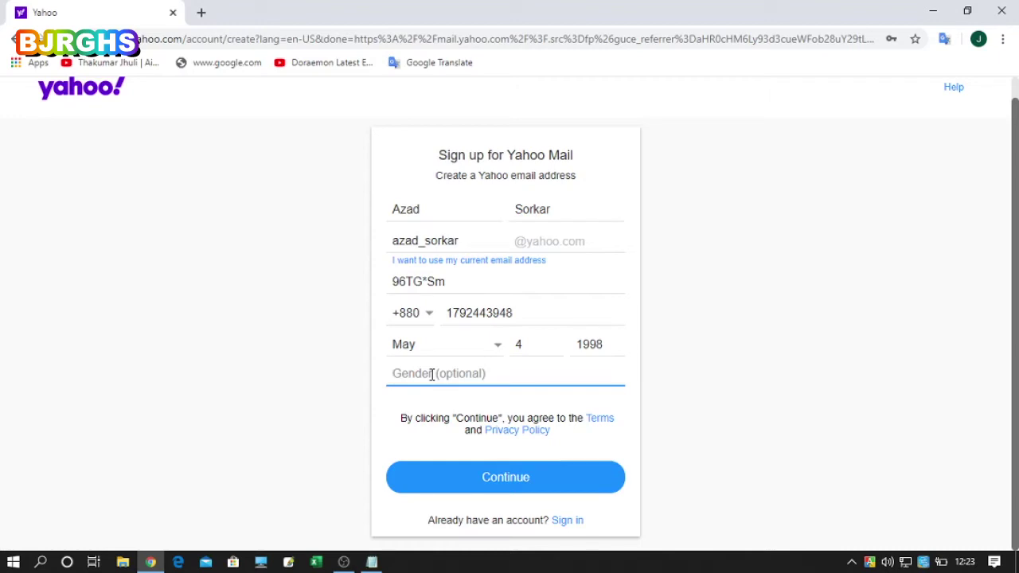
text(m)
key(BackSpace)
text(m)
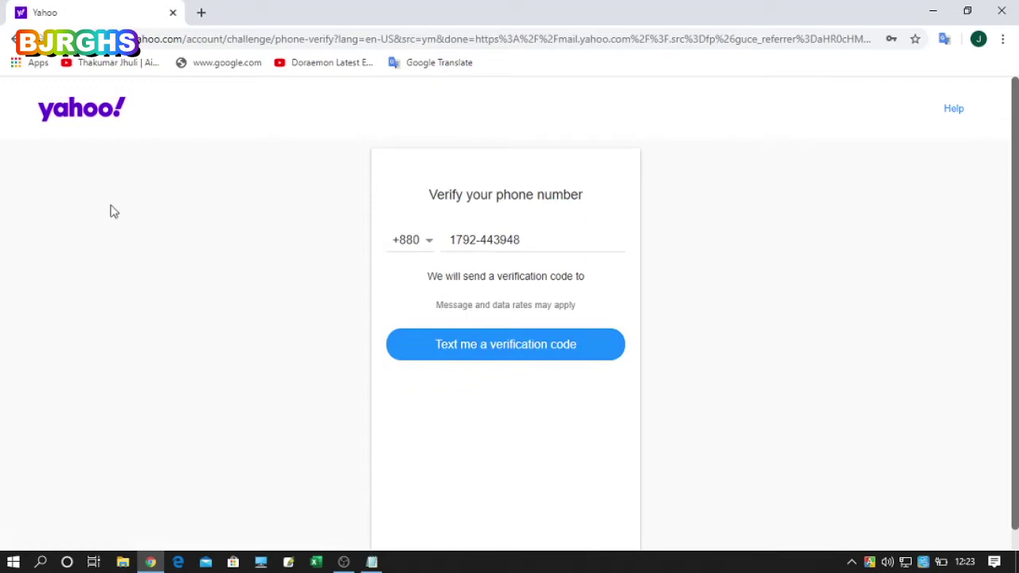
Return to the sign-up form, set Gender to Male and submit it.
click(13, 40)
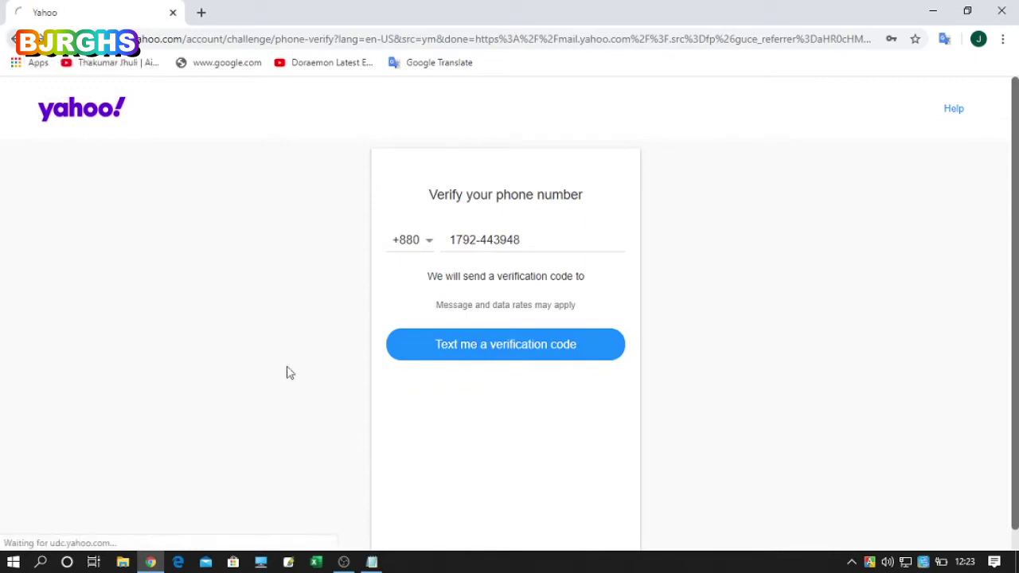
click(421, 378)
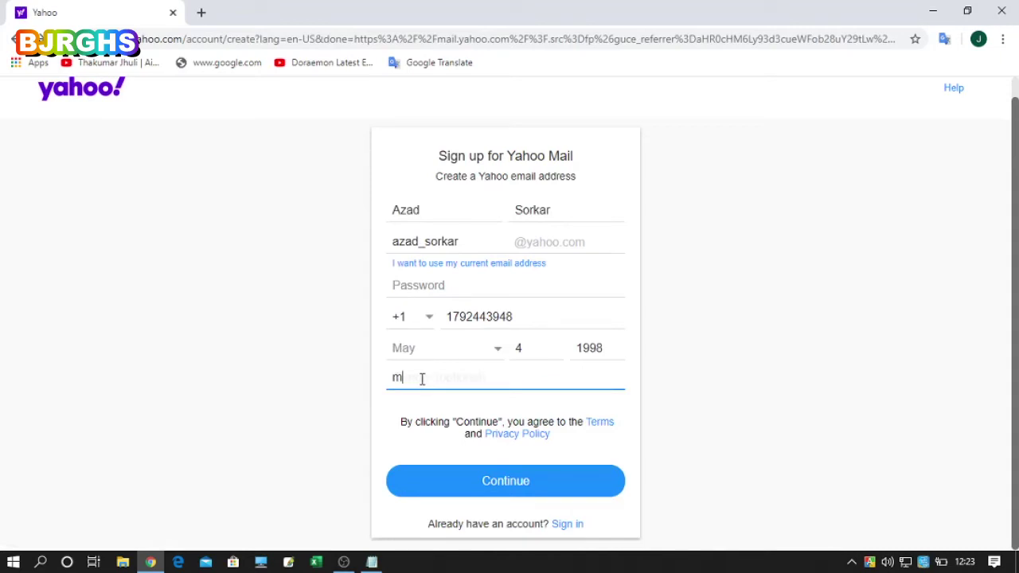
key(BackSpace)
text(M)
text(a)
click(512, 479)
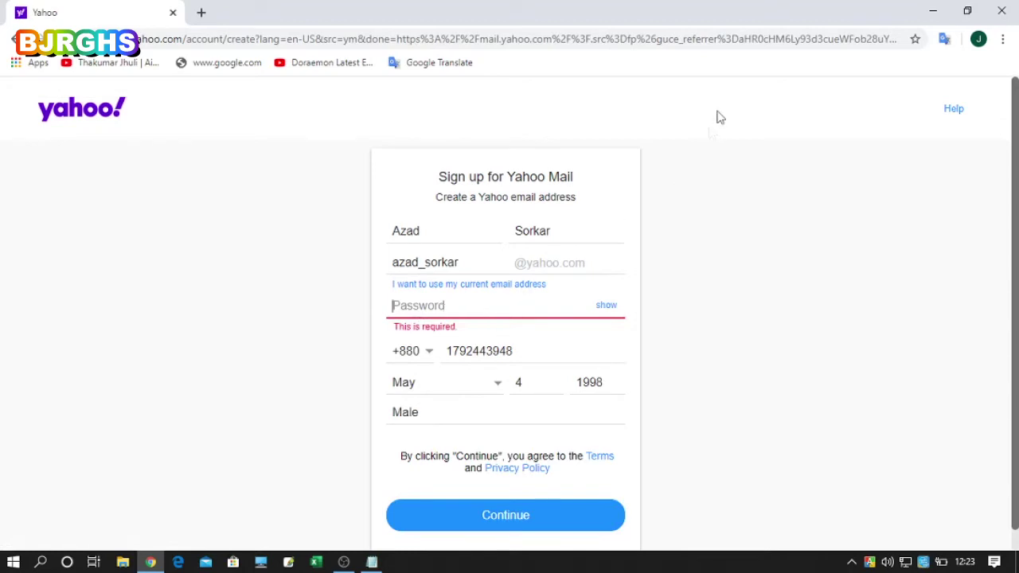
Re-paste the saved password from Notepad into the Password field and resubmit.
click(371, 560)
right_click(678, 187)
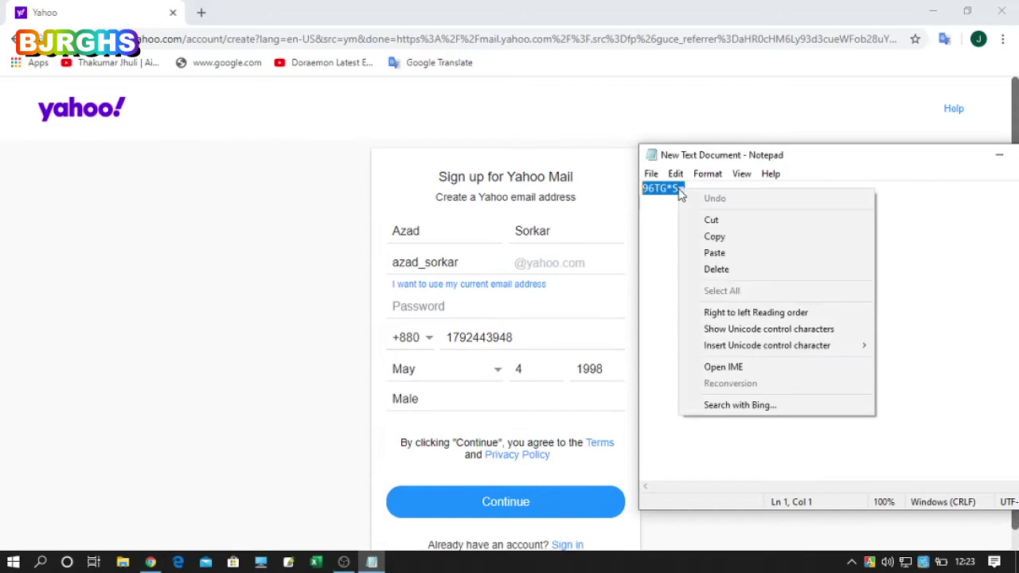
click(714, 237)
click(484, 308)
right_click(484, 309)
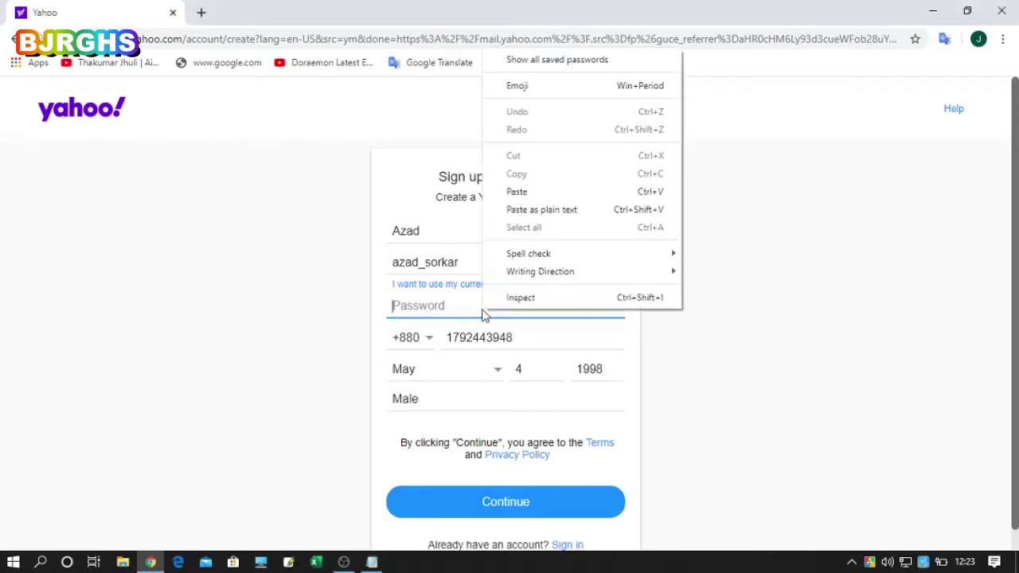
click(531, 192)
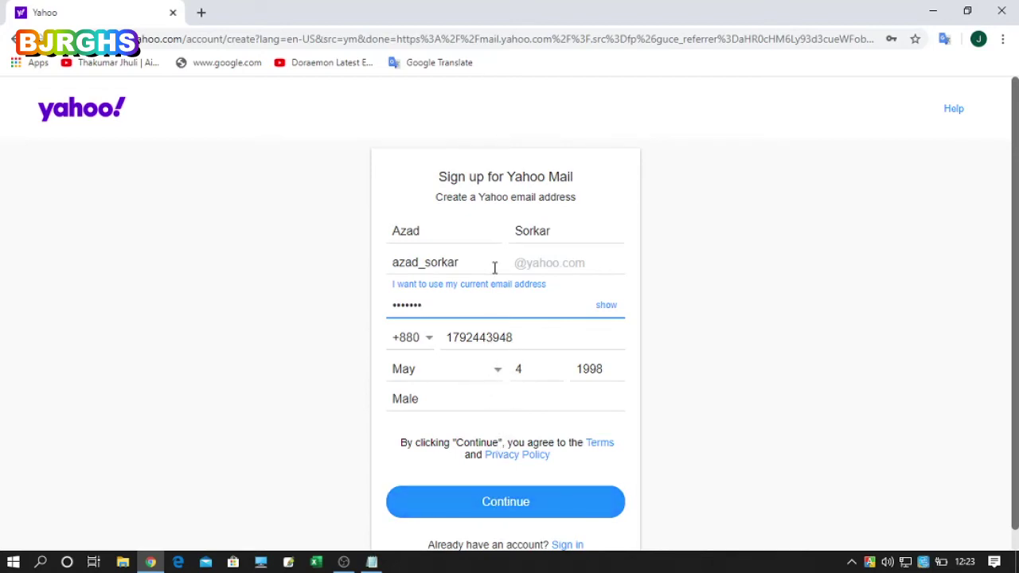
scroll(585, 409, down, 1)
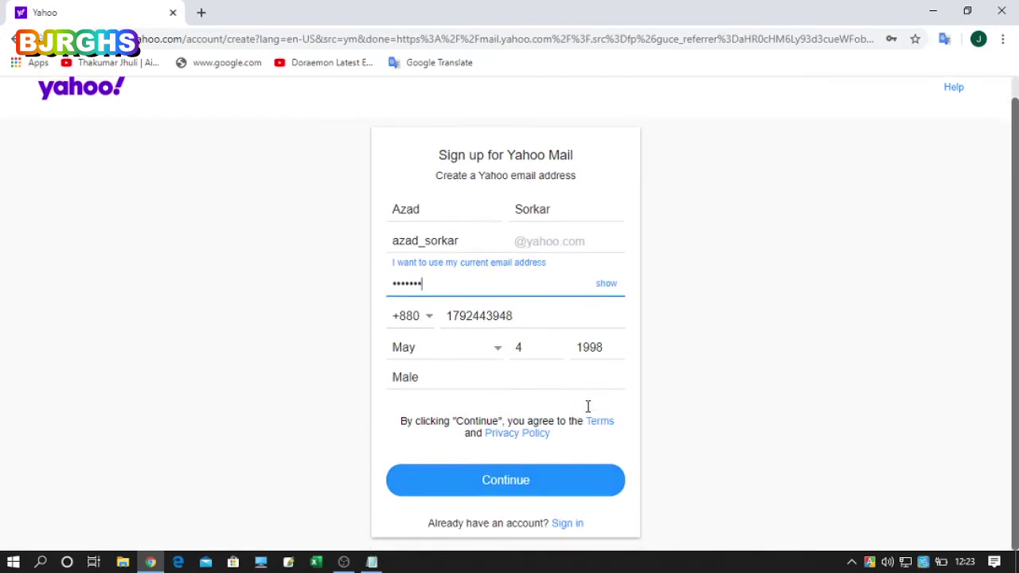
click(501, 481)
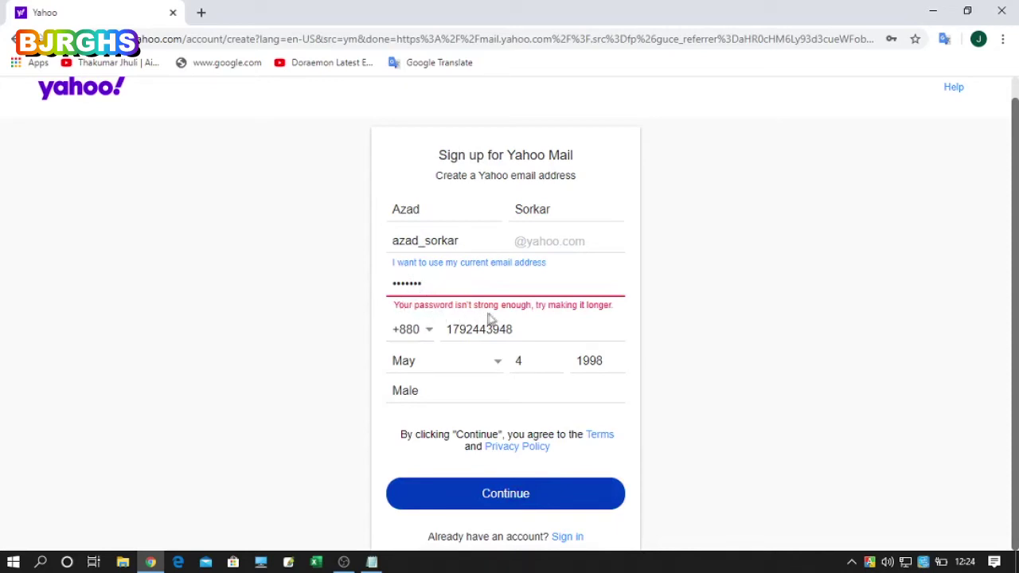
Strengthen the password by appending 2020, then resubmit the form.
click(430, 286)
click(608, 285)
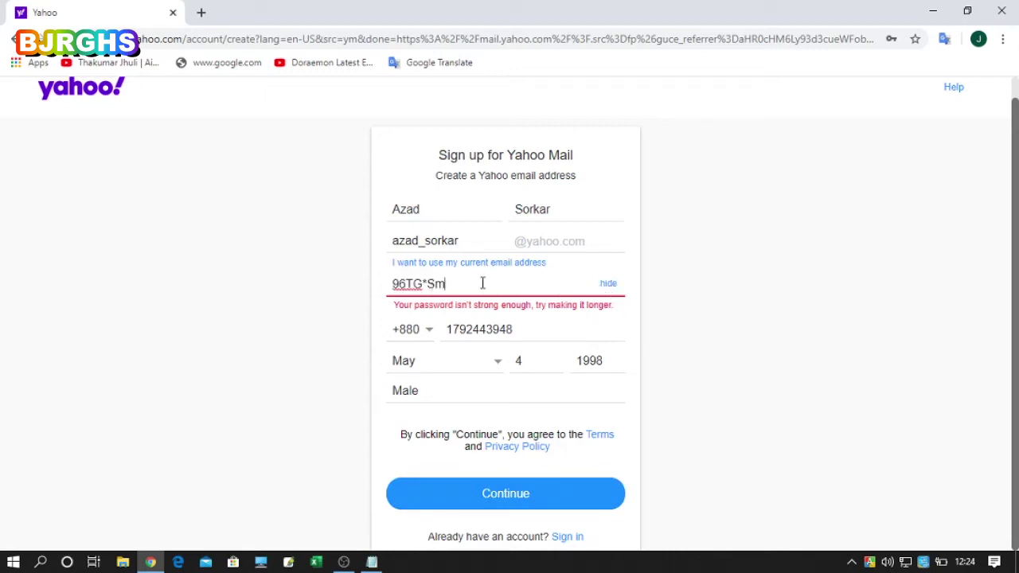
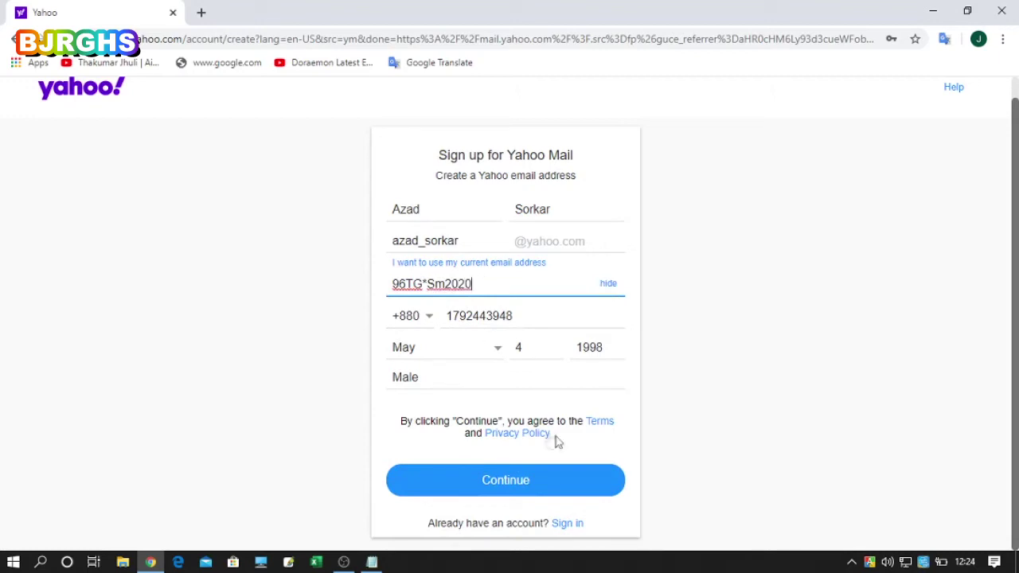
click(514, 481)
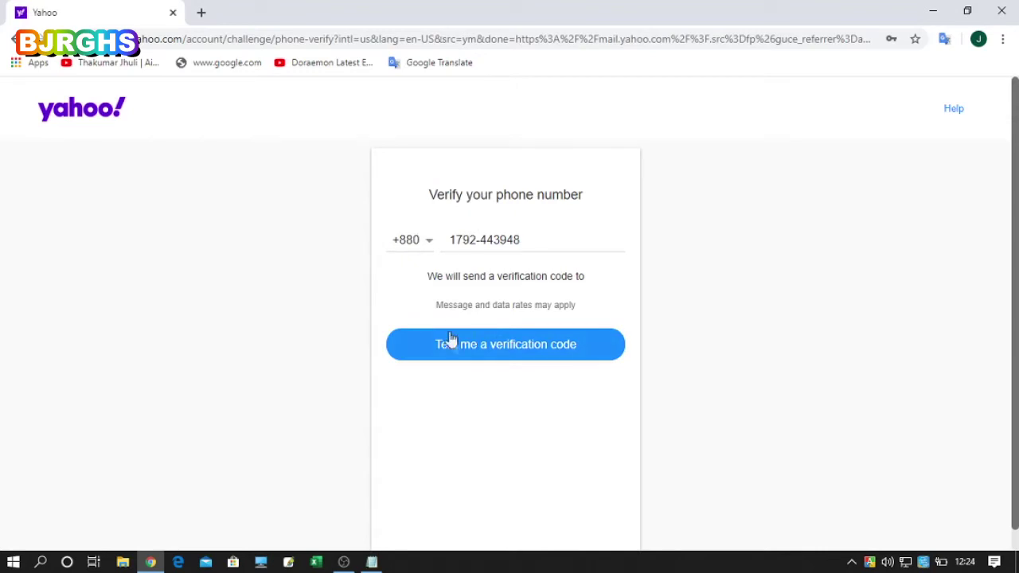
Request a text verification code, enter the received code and verify it.
click(515, 350)
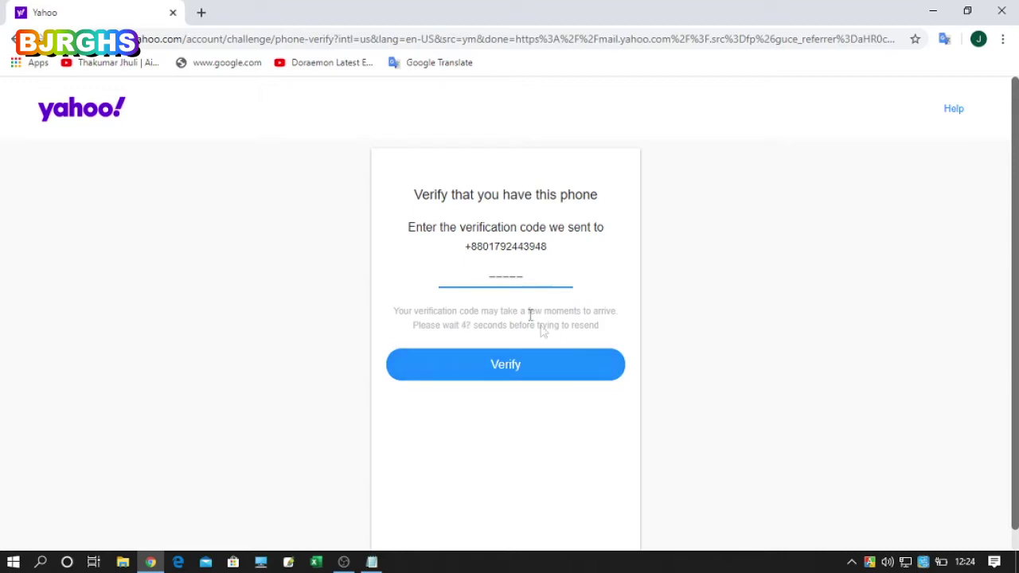
click(508, 278)
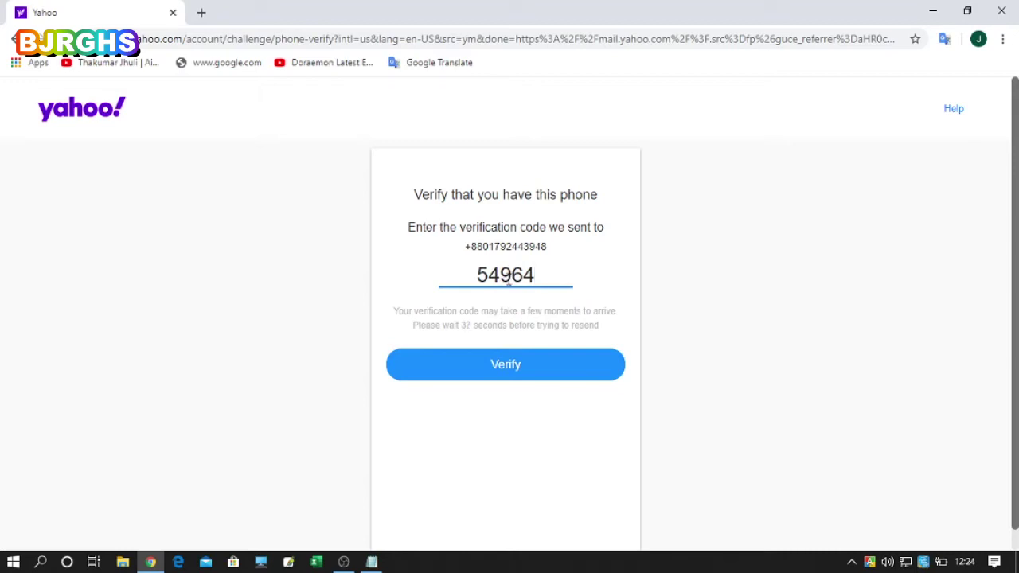
click(514, 372)
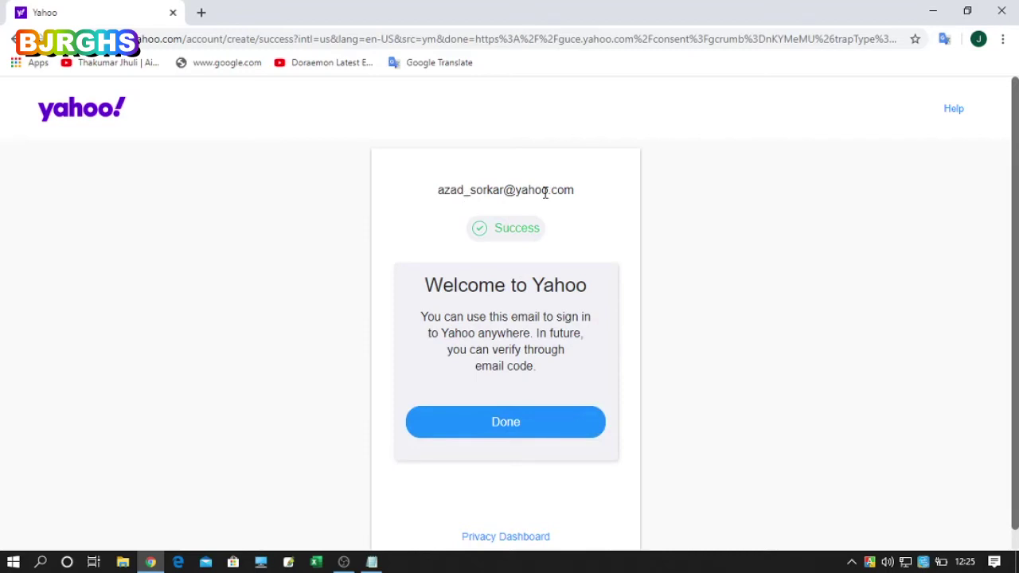
Finish sign-up, dismiss the inbox customization popup, and open then close the Yahoo welcome email.
scroll(544, 192, down, 1)
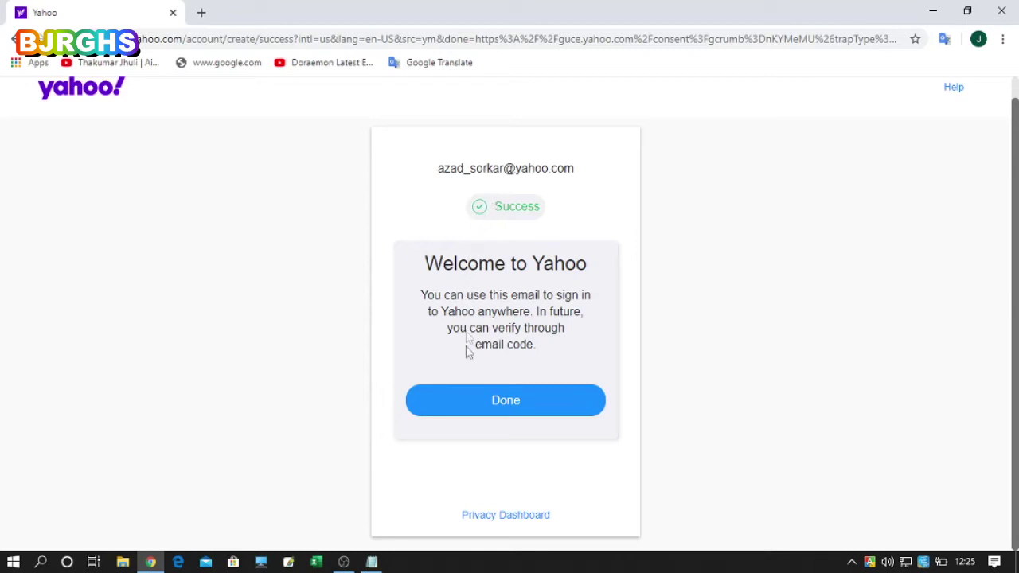
click(518, 409)
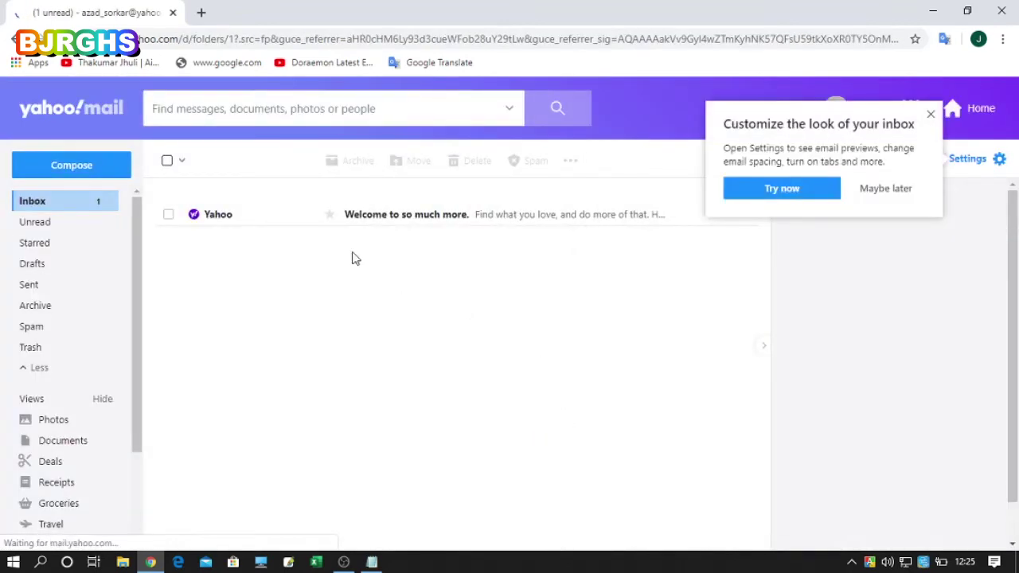
click(931, 118)
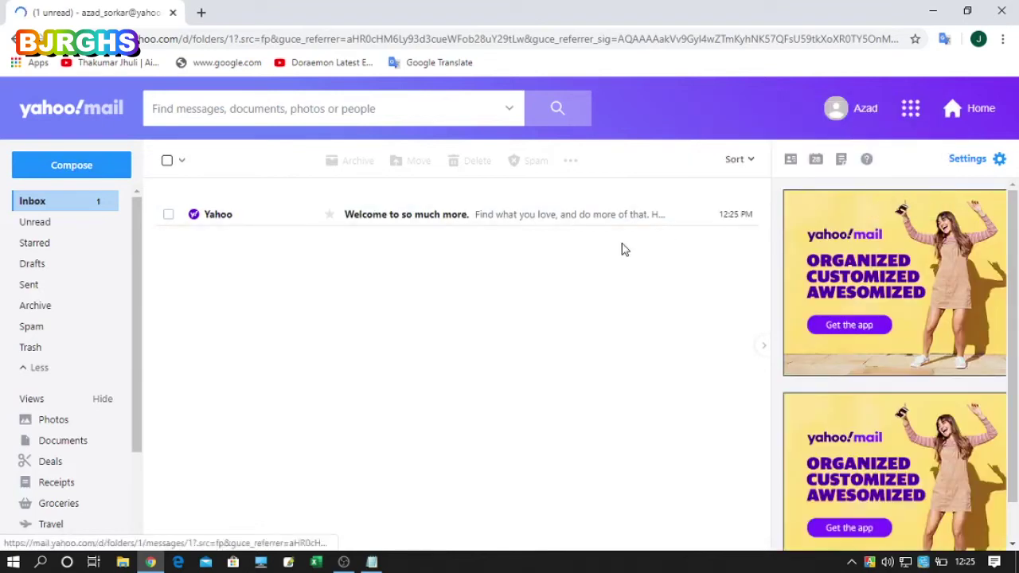
click(294, 227)
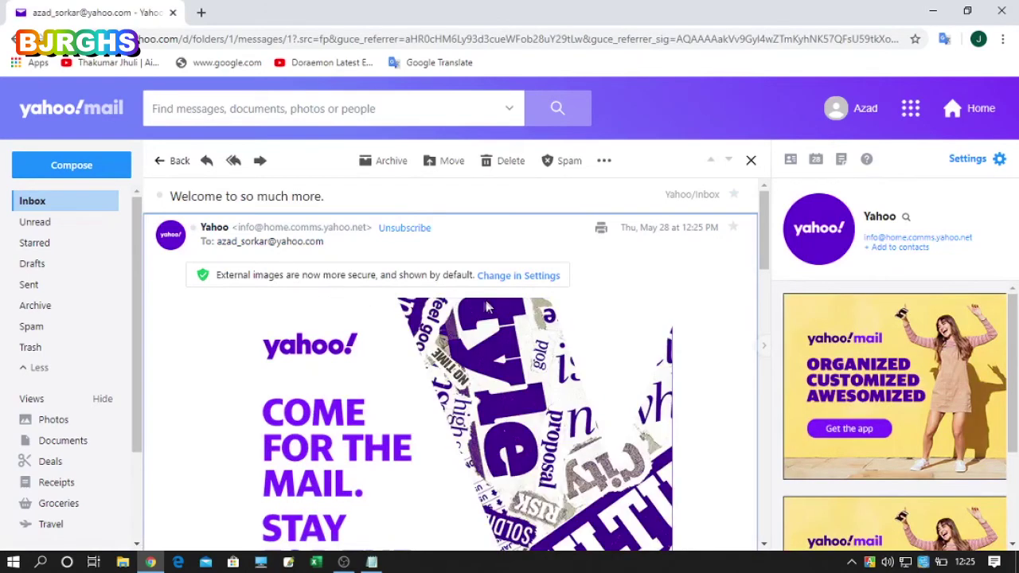
click(161, 160)
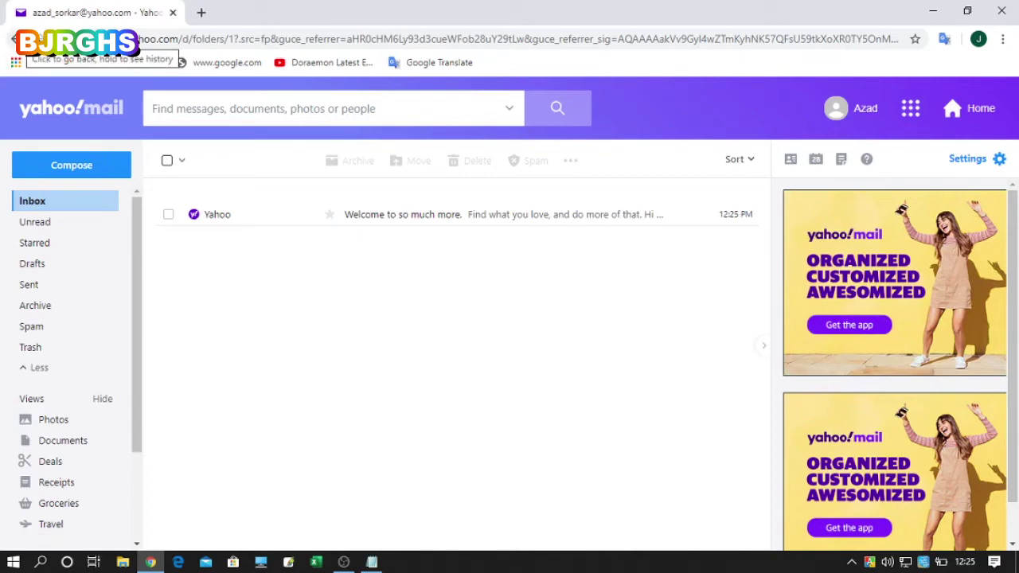
Step back through browser history past the account success page to the sign-up form.
click(16, 39)
click(16, 39)
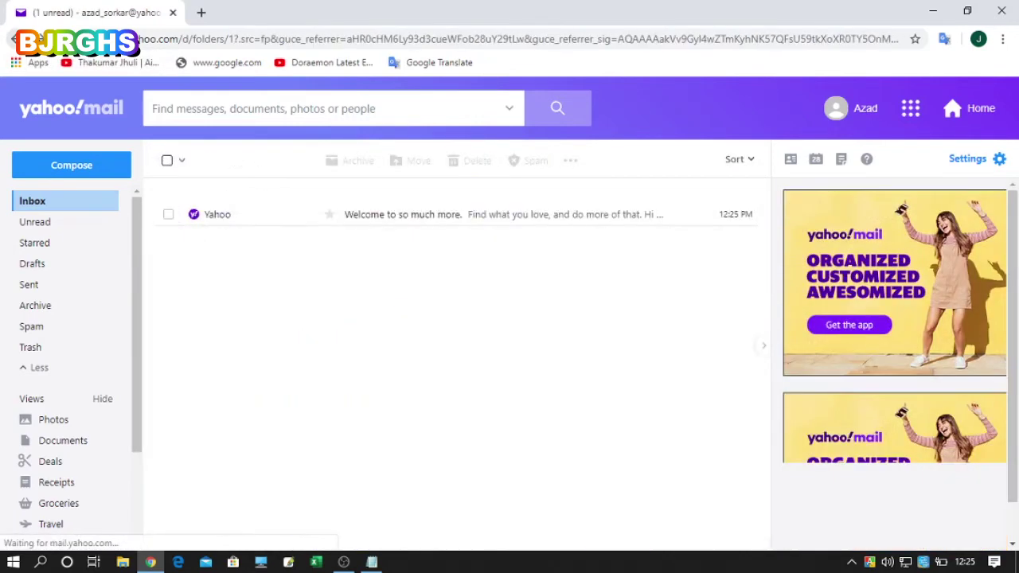
click(16, 39)
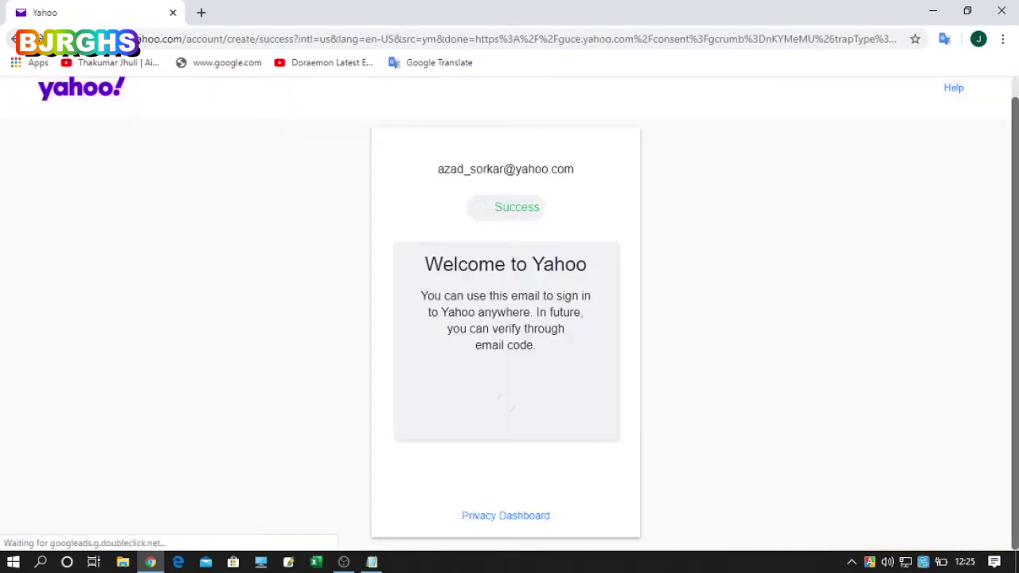
click(16, 39)
click(16, 39)
click(16, 39)
click(16, 39)
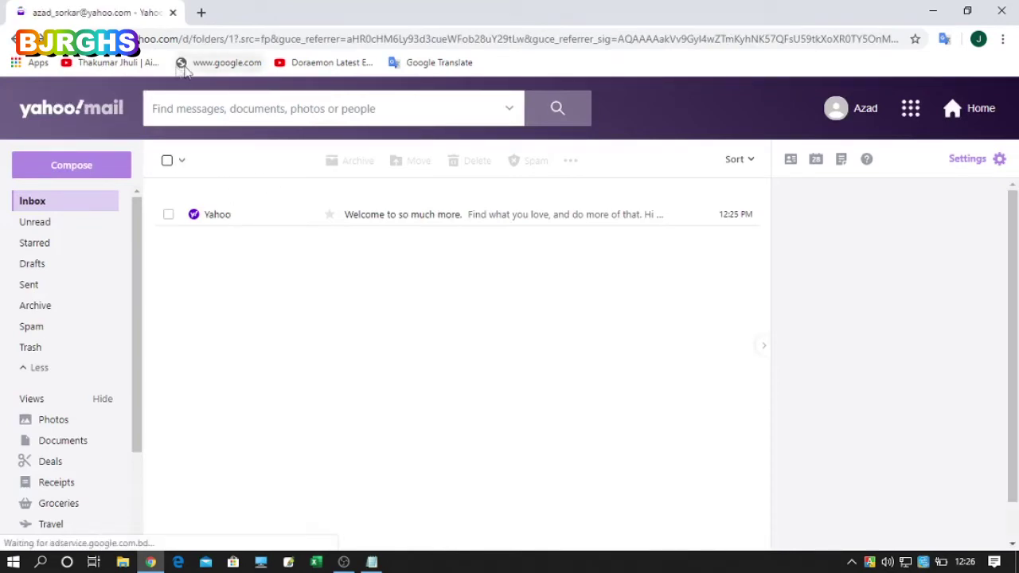
click(212, 40)
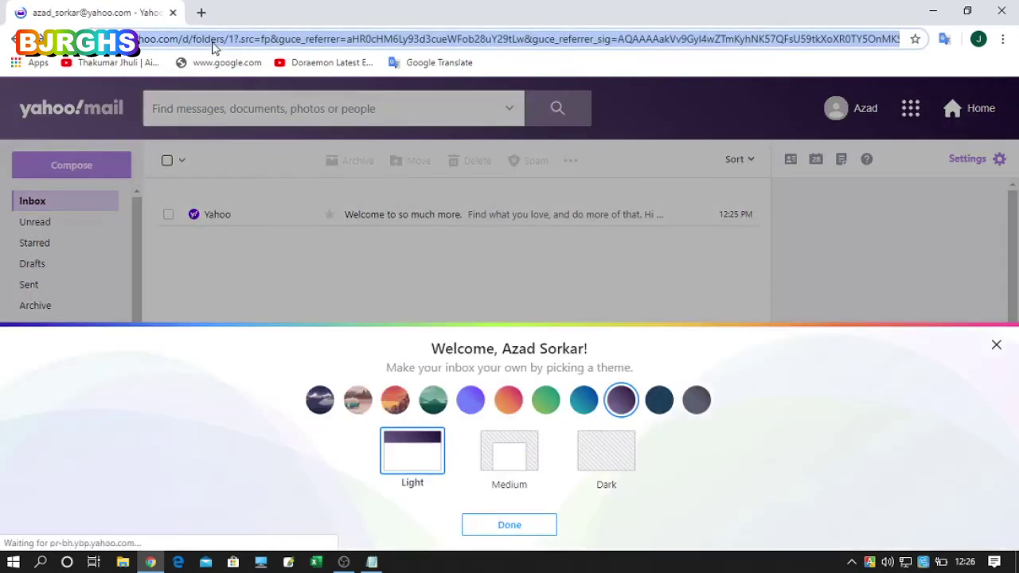
text(www)
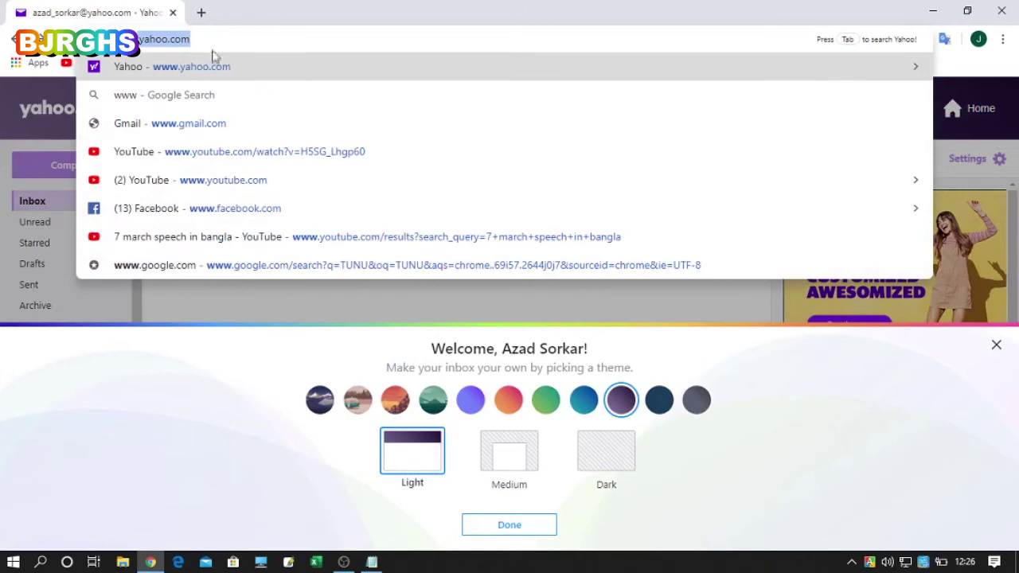
click(221, 66)
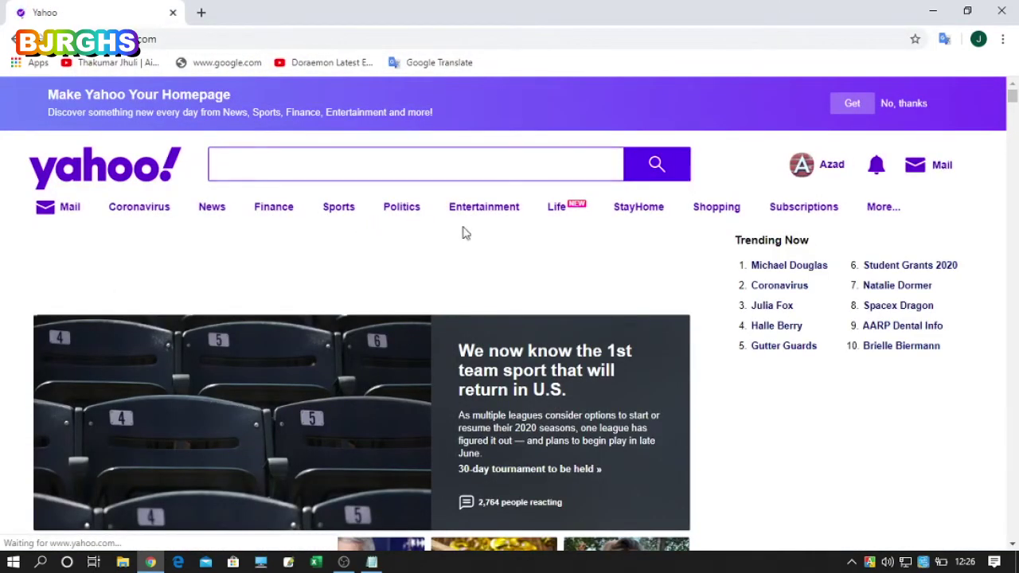
click(53, 208)
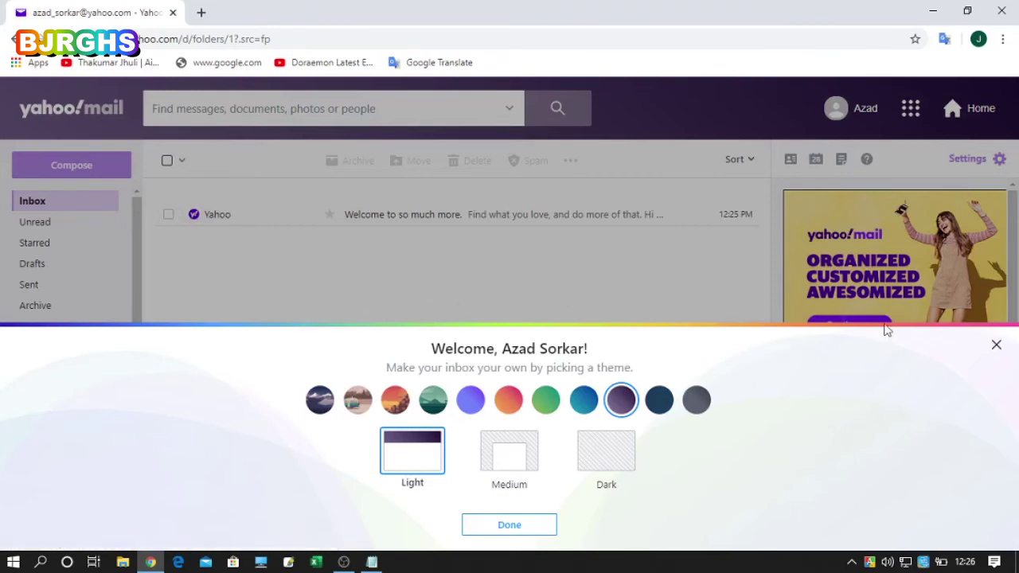
click(996, 348)
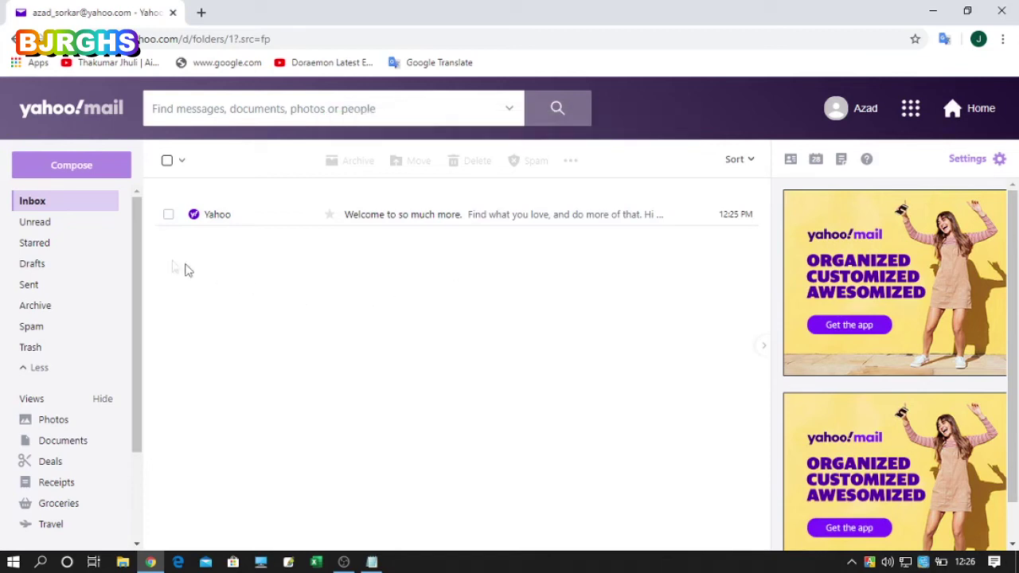
Scroll the folder list, peek at the Yahoo services grid, then open Yahoo Home in a new tab.
scroll(111, 268, down, 2)
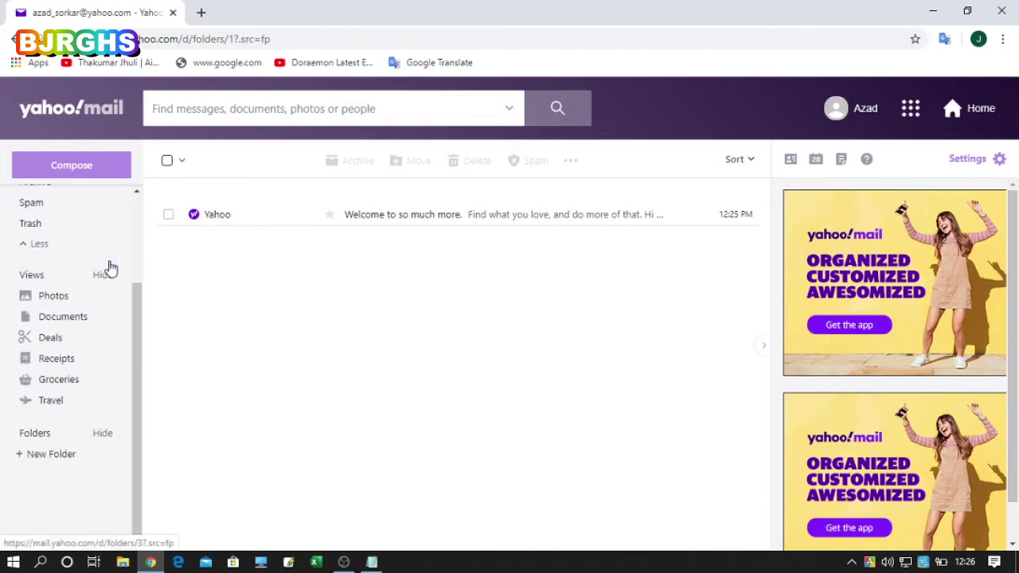
scroll(111, 268, up, 2)
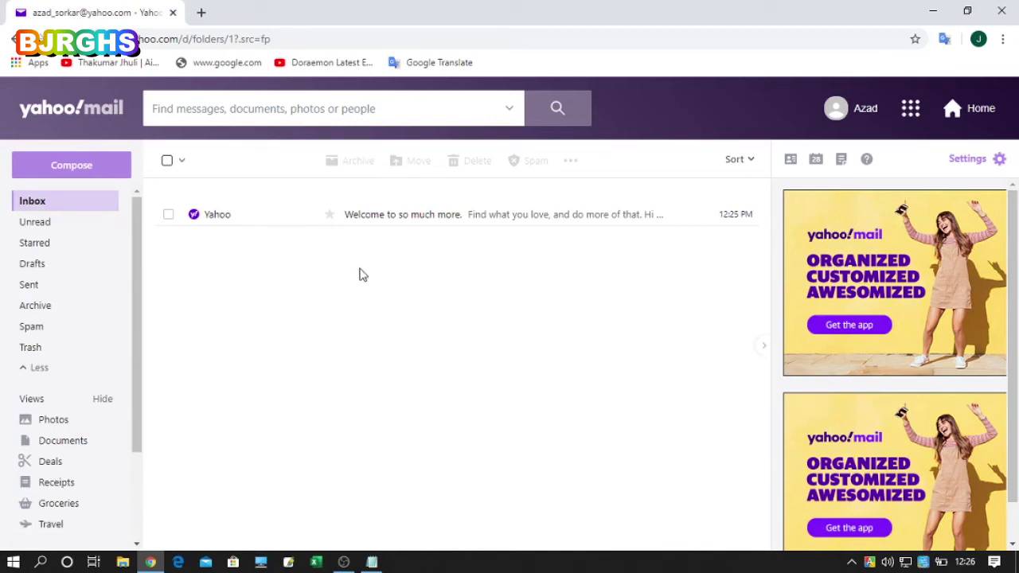
click(910, 117)
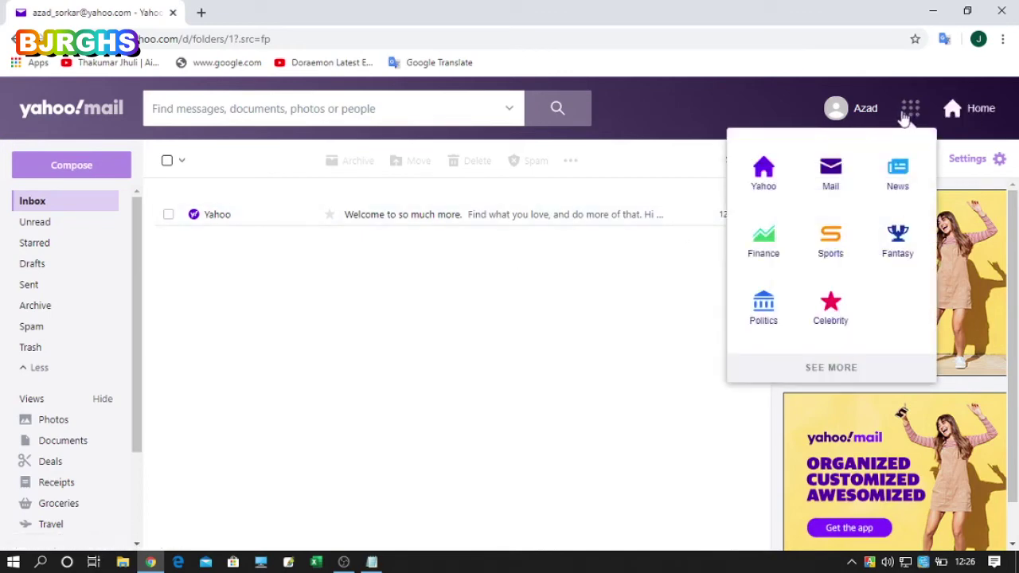
click(763, 96)
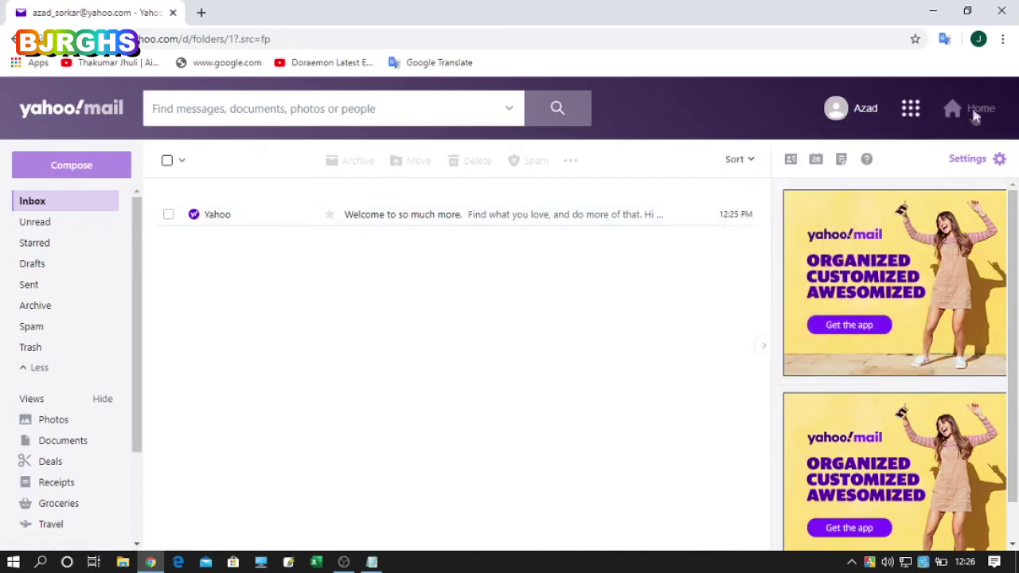
click(975, 107)
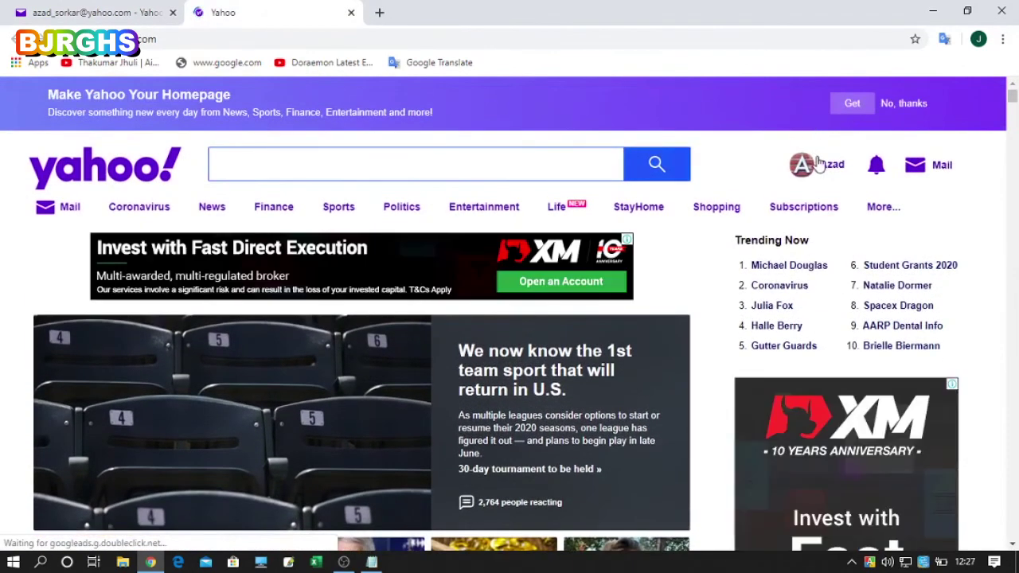
Dismiss the Install Yahoo app offer and choose Sign Out from the account menu.
mouse_move(820, 167)
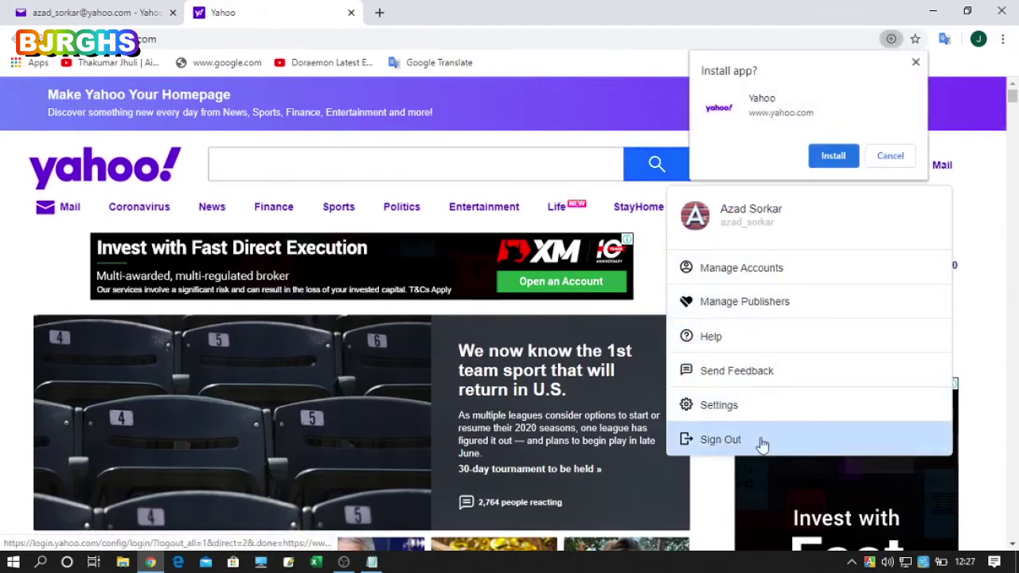
click(916, 63)
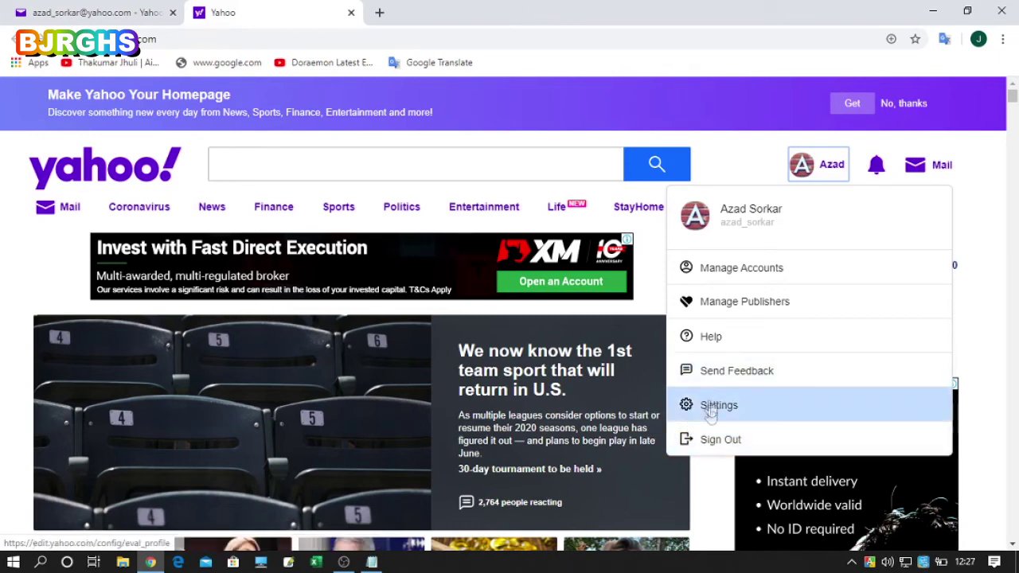
click(765, 442)
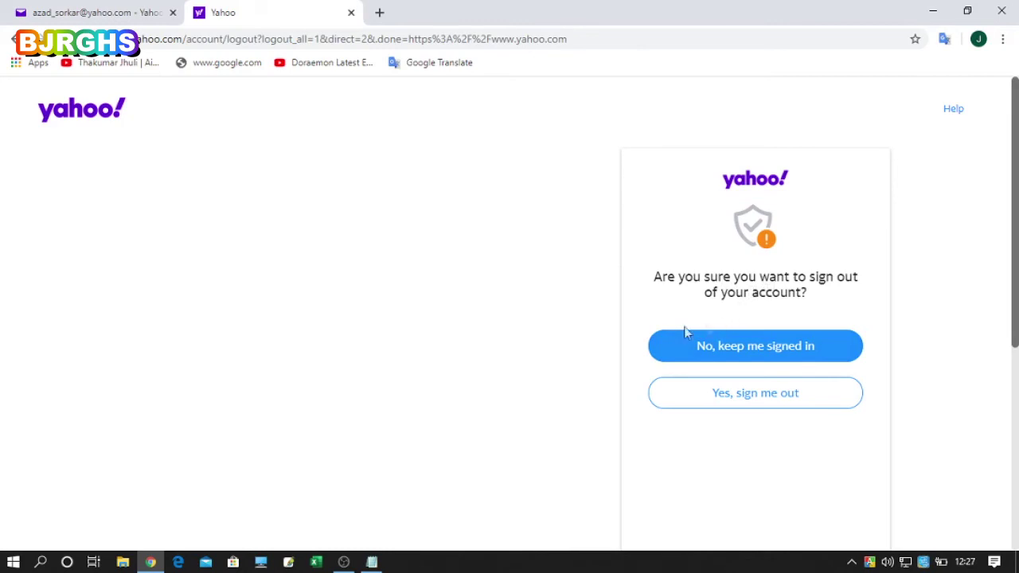
Confirm 'Yes, sign me out' and go to the Yahoo Mail sign-in page.
click(734, 398)
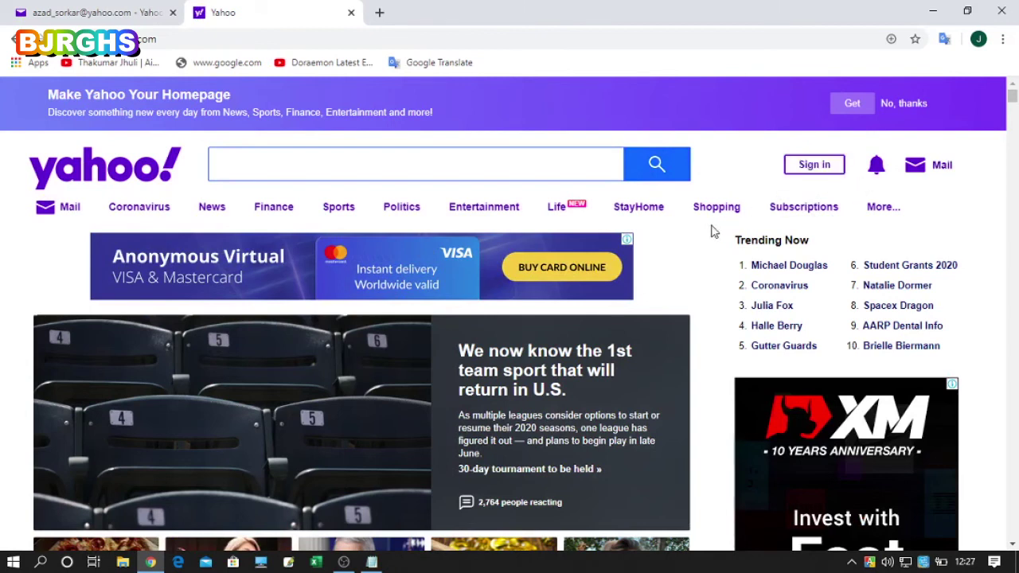
click(922, 175)
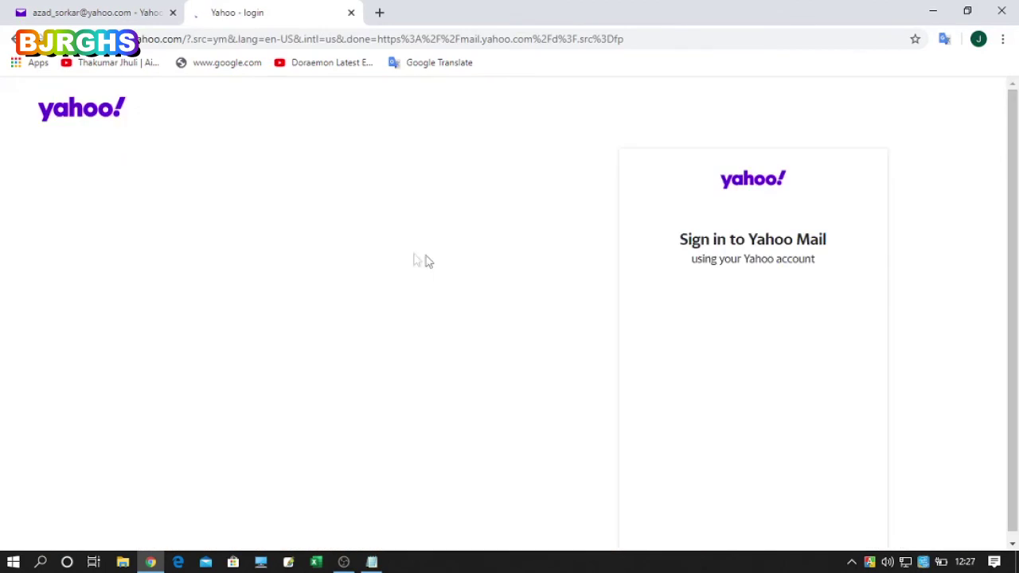
Enter the account username, completing it with the yahoo.com domain suggestion.
scroll(692, 287, down, 1)
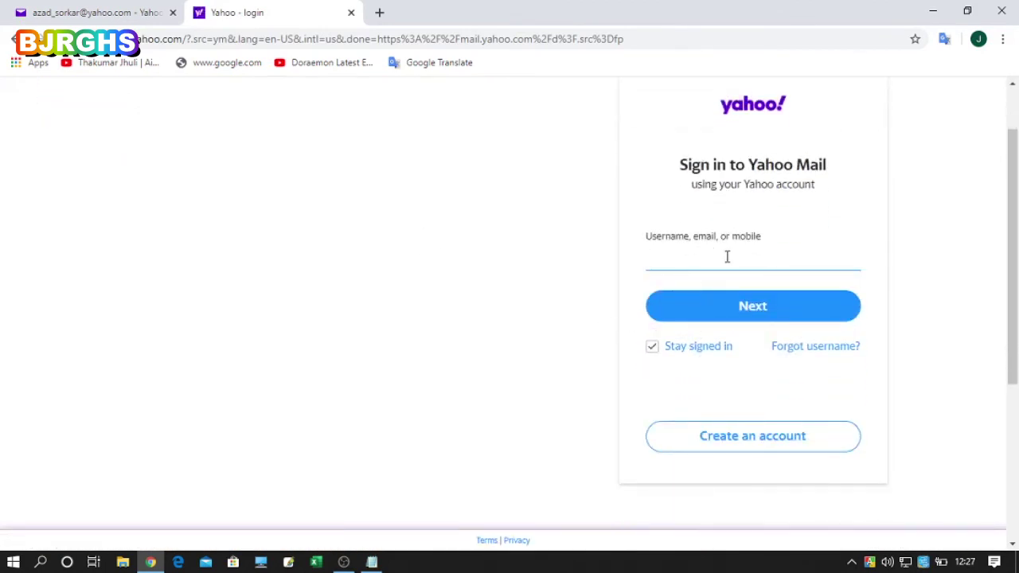
click(690, 261)
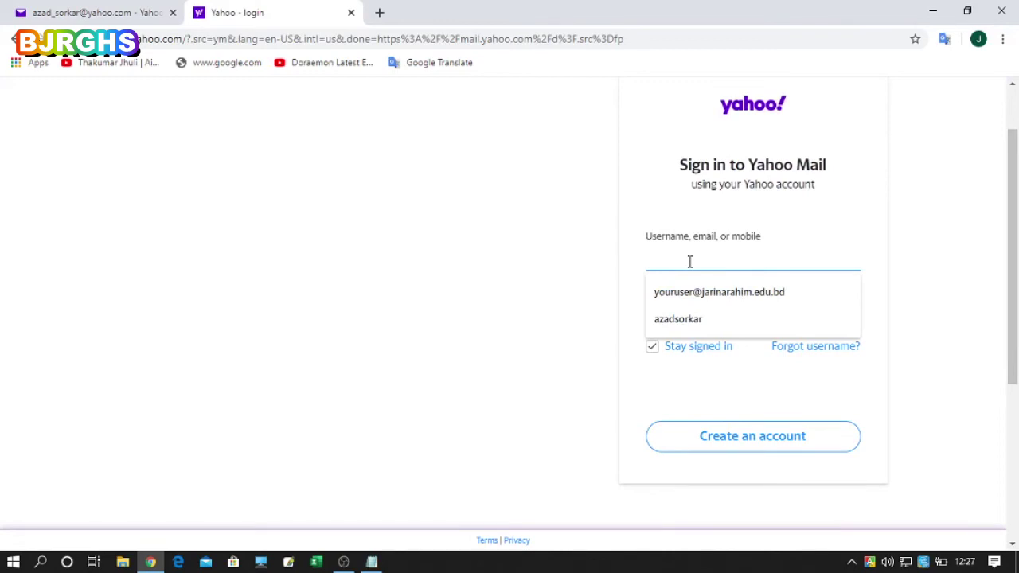
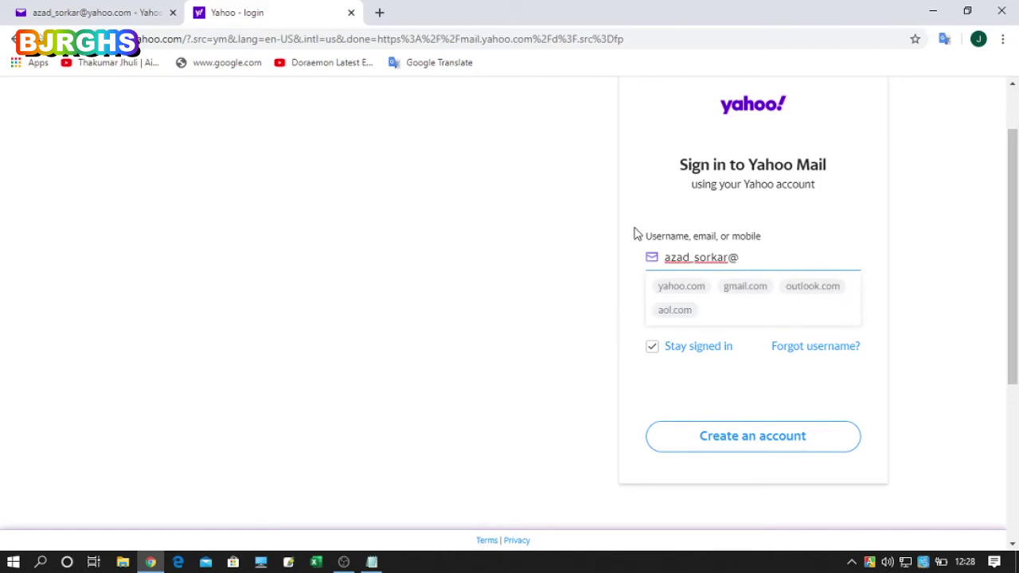
click(676, 285)
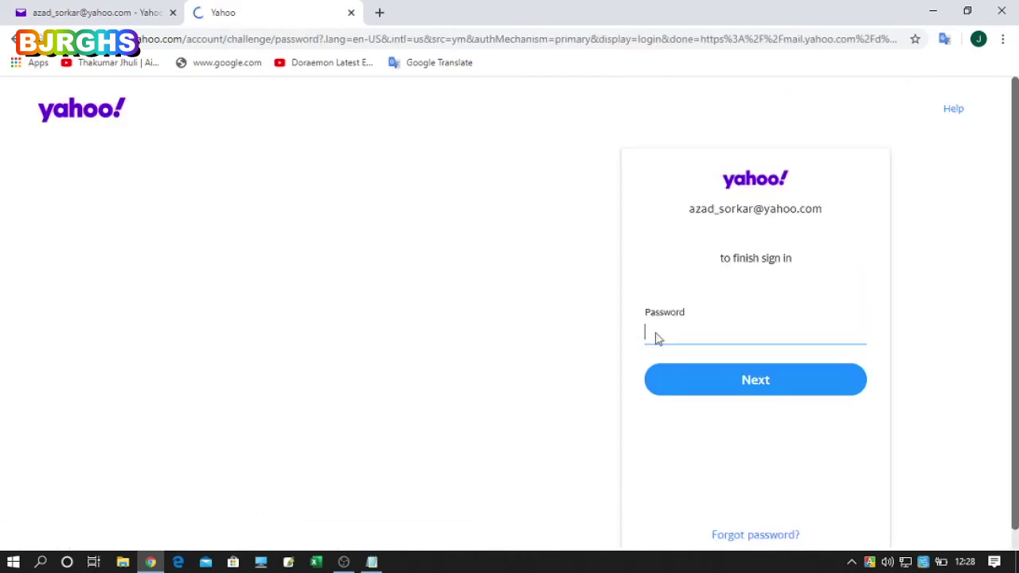
Paste the saved password, reveal it as plain text, and submit to sign in.
right_click(669, 331)
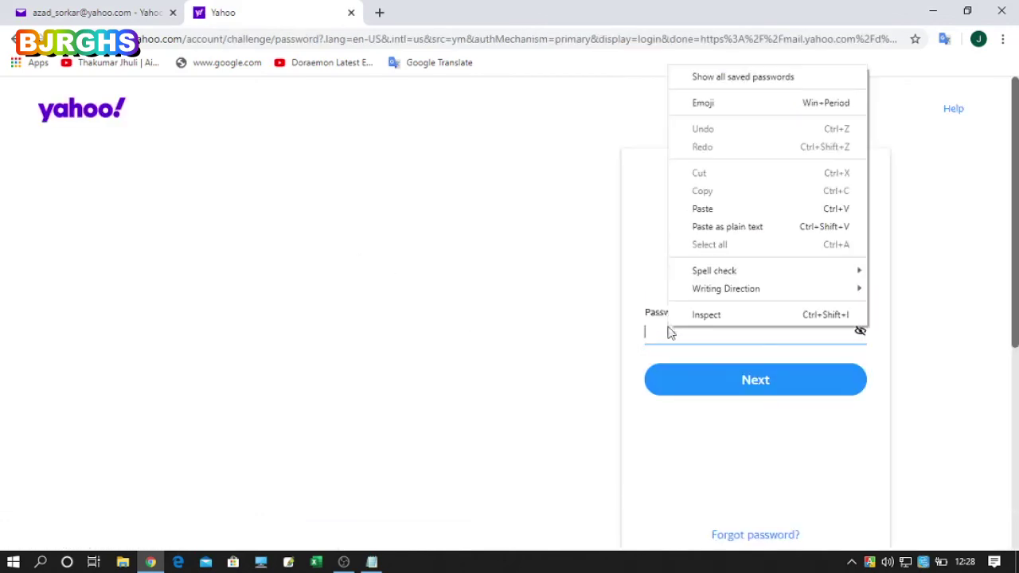
click(717, 208)
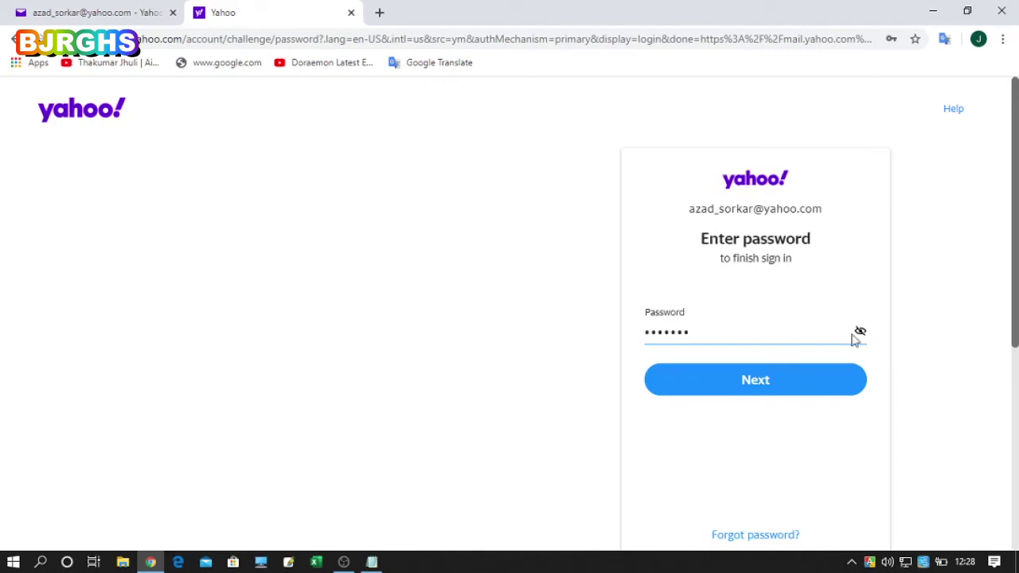
click(860, 332)
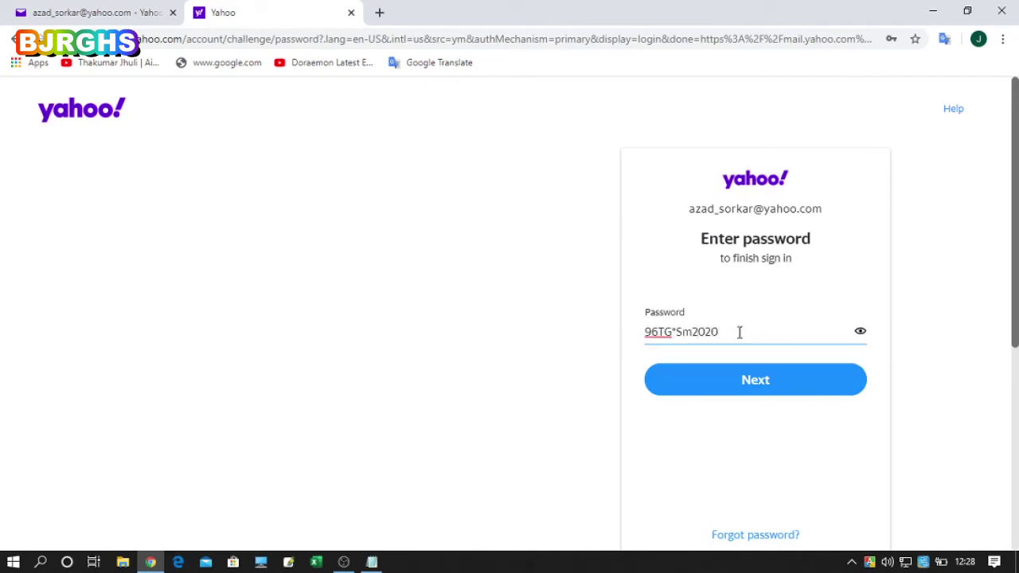
click(762, 382)
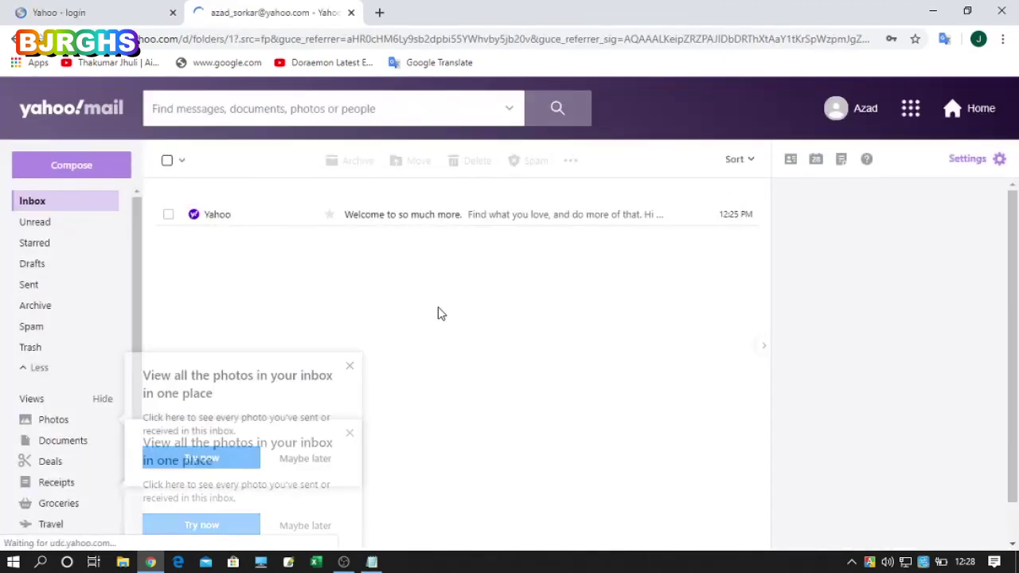
Dismiss the photos-in-inbox promo and switch between the sign-in and inbox tabs.
click(349, 368)
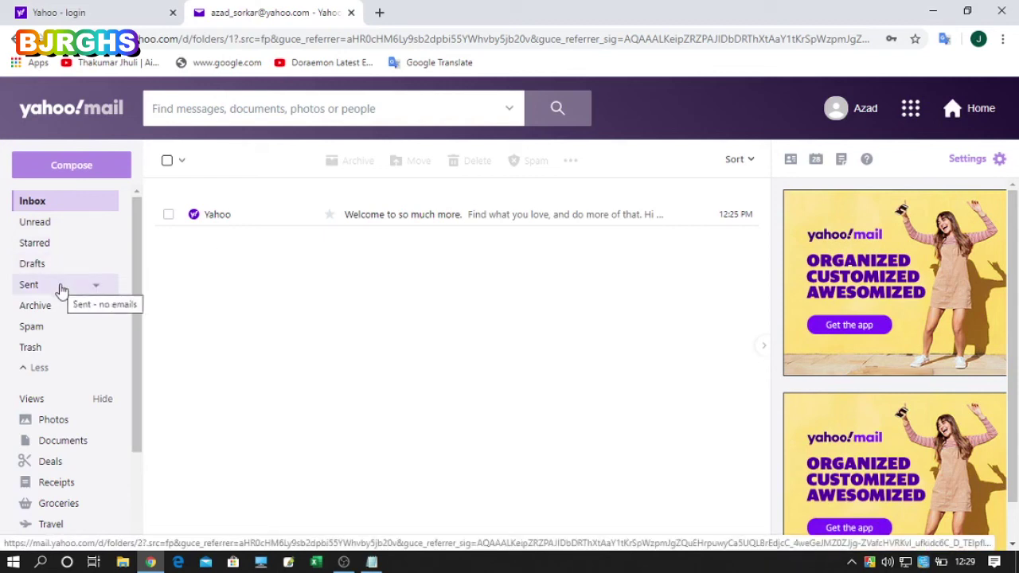
scroll(82, 371, down, 3)
scroll(83, 372, up, 3)
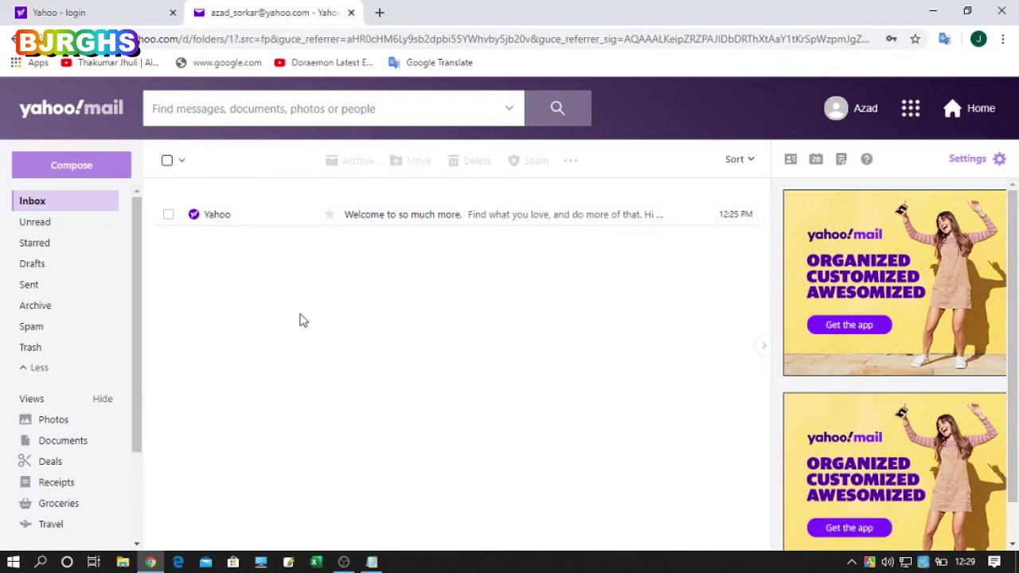
click(119, 14)
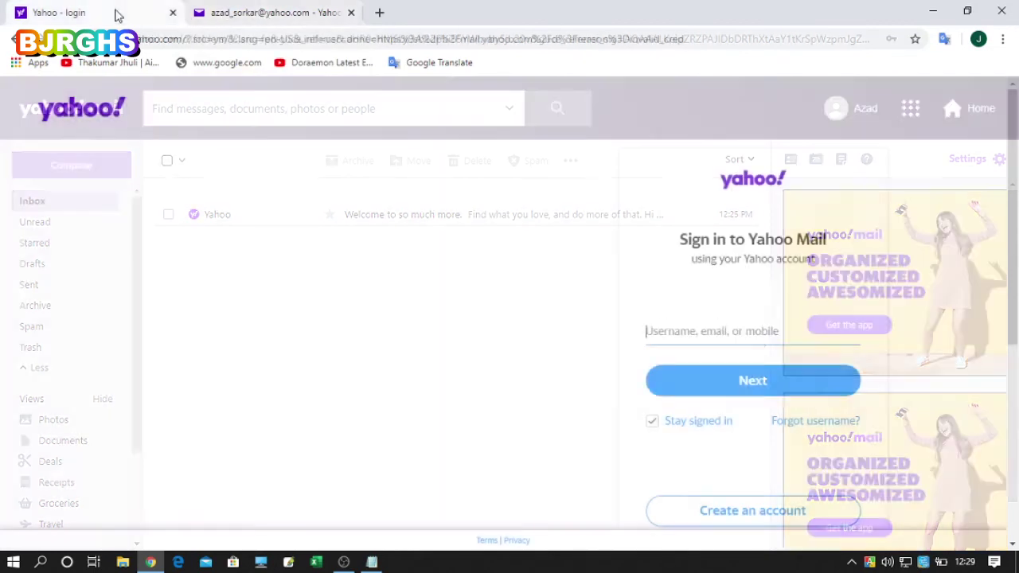
click(239, 14)
click(109, 16)
click(282, 18)
click(143, 18)
click(289, 19)
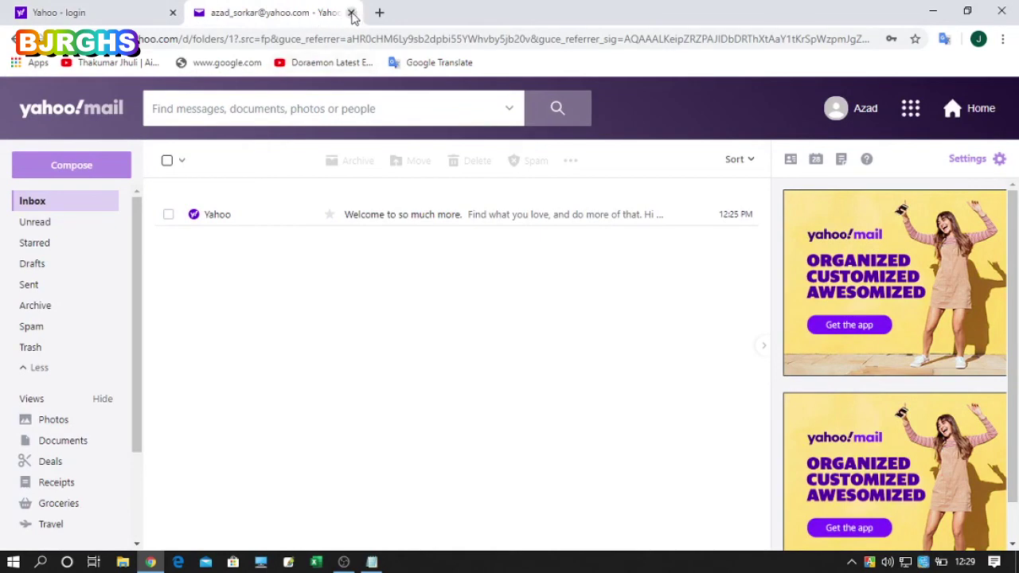
Close the Mail tab and Chrome, refresh the desktop, shift Notepad left, and bring up OBS Studio.
click(351, 13)
click(174, 13)
right_click(444, 106)
click(514, 151)
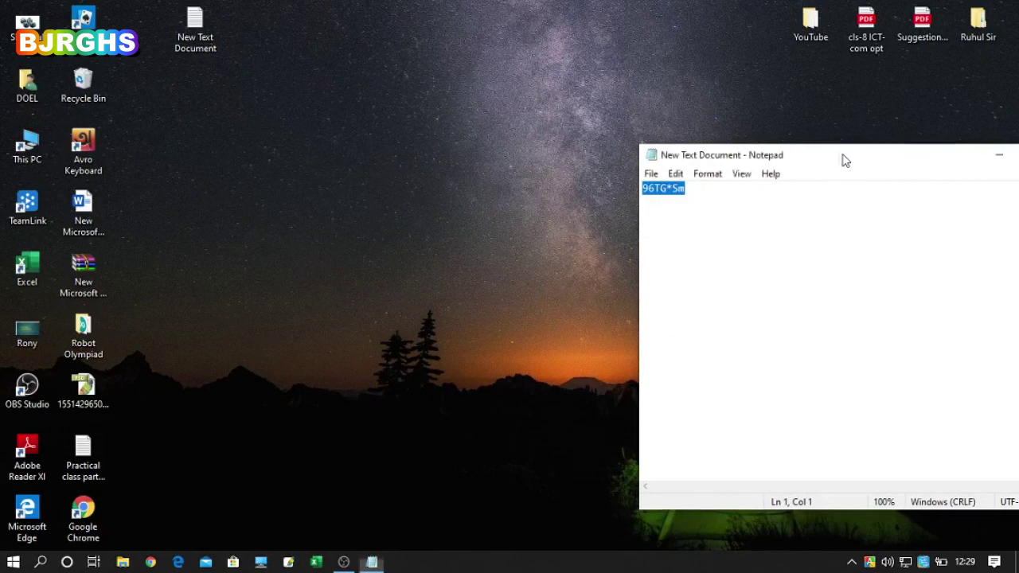
drag(843, 159, 798, 165)
click(658, 193)
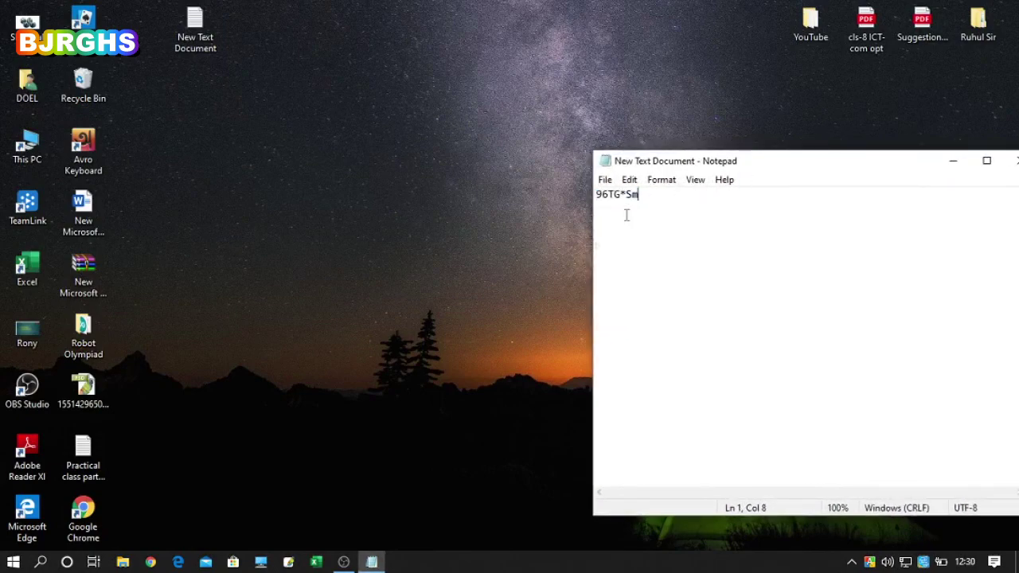
click(344, 563)
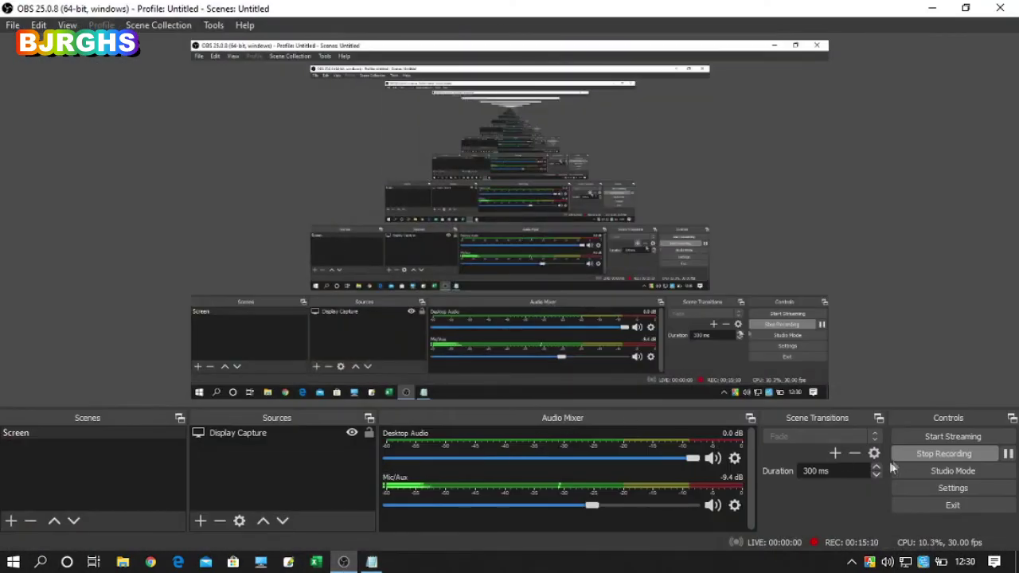
End the capture with Stop Recording in OBS Studio's Controls panel.
click(923, 457)
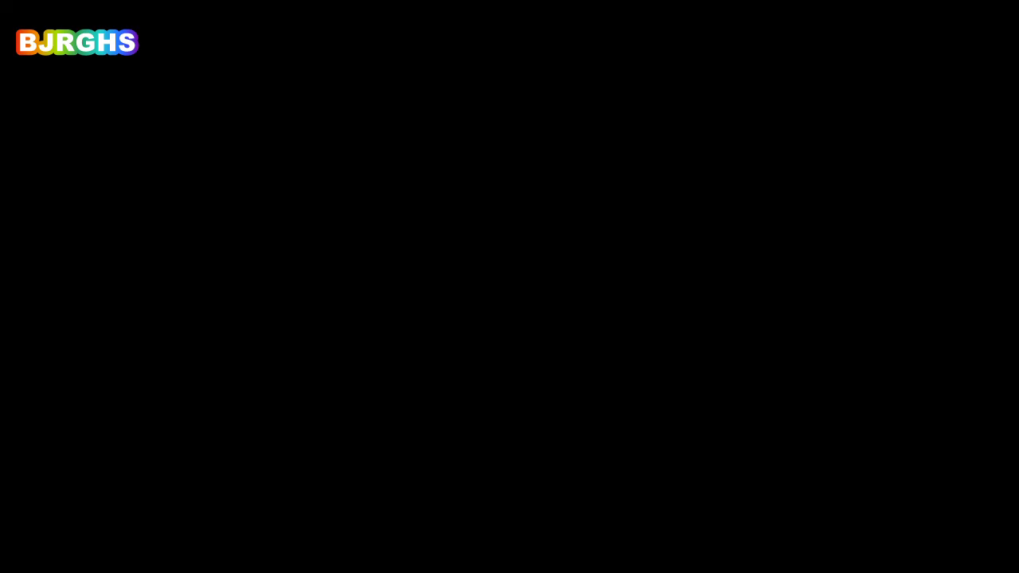